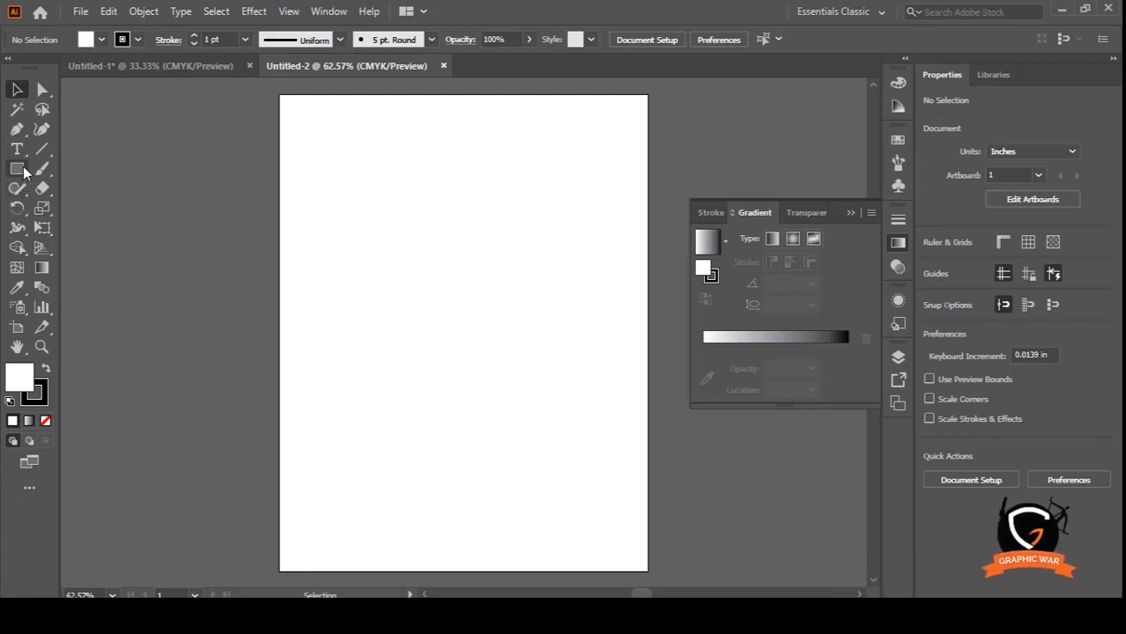
# Step: Draw a circle about 4.07 in wide on the upper part of the artboard and set its fill to None
pyautogui.moveTo(16, 168); pyautogui.dragTo(68, 205)
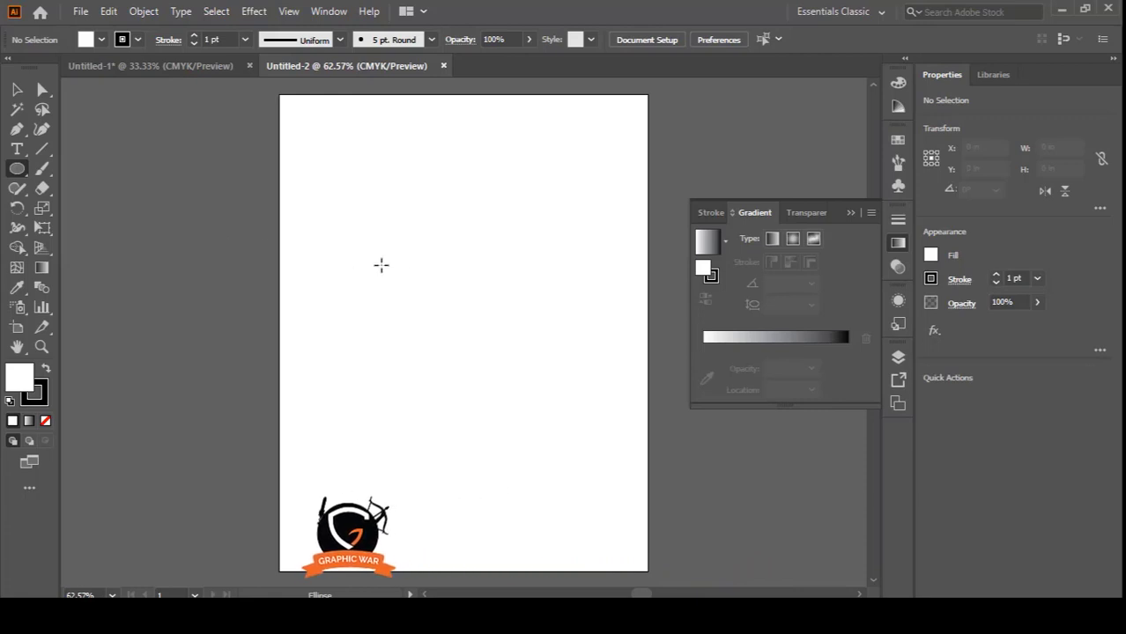
pyautogui.moveTo(394, 251); pyautogui.dragTo(482, 338)
pyautogui.click(101, 40)
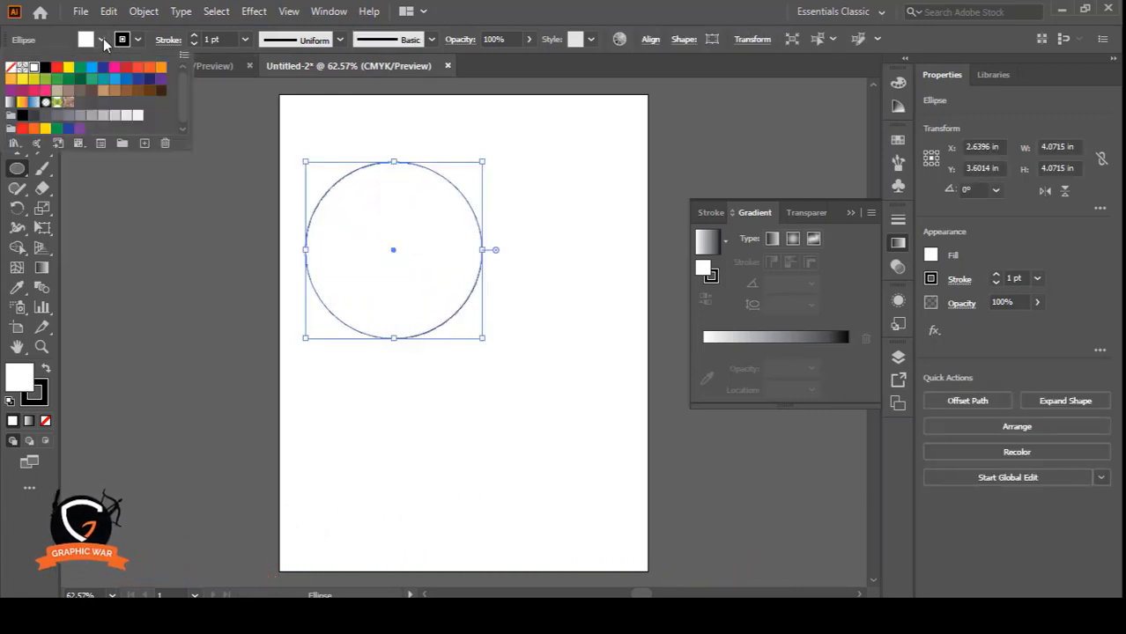
pyautogui.click(10, 67)
pyautogui.click(532, 7)
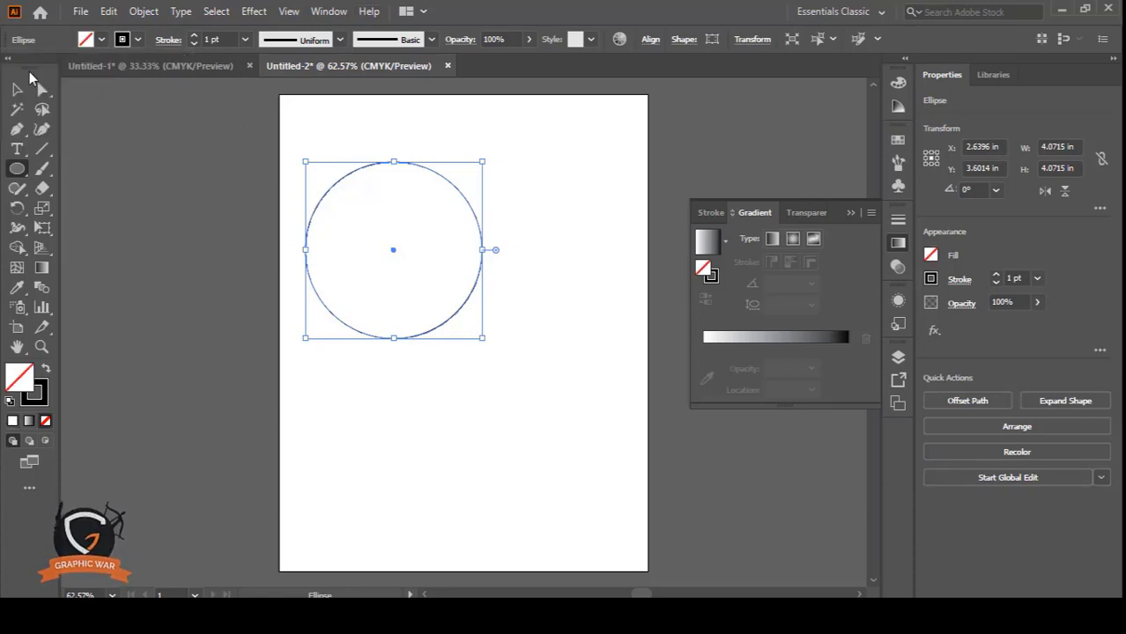
# Step: Copy the circle about 0.65 in to the right and repeat the copy until six overlapping circles form a row
pyautogui.click(17, 89)
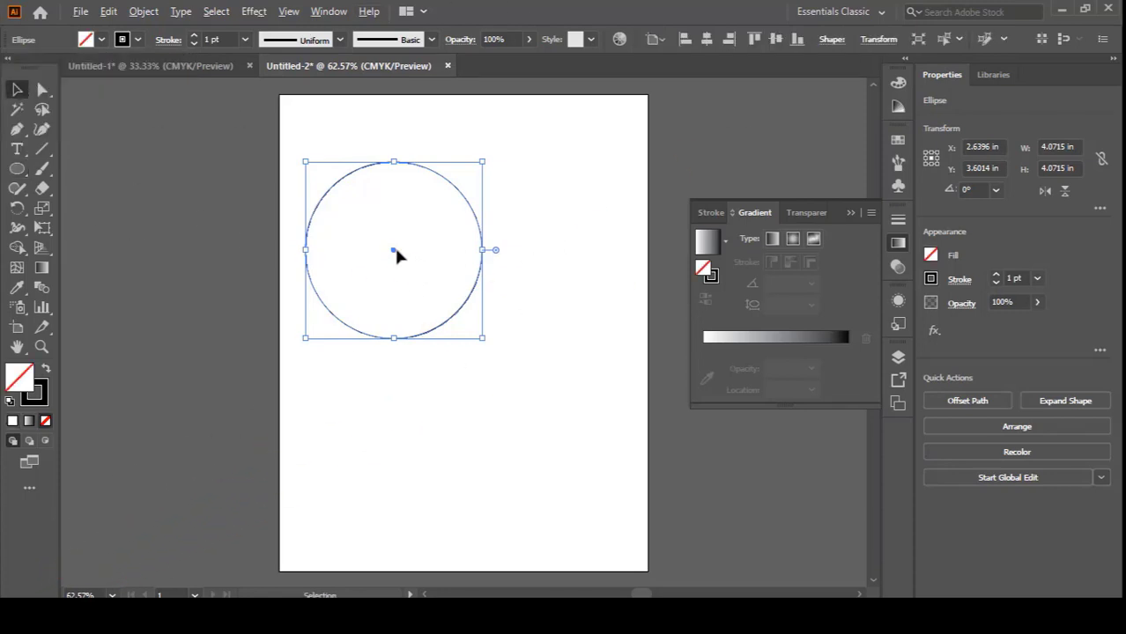
pyautogui.moveTo(393, 251); pyautogui.dragTo(420, 251)
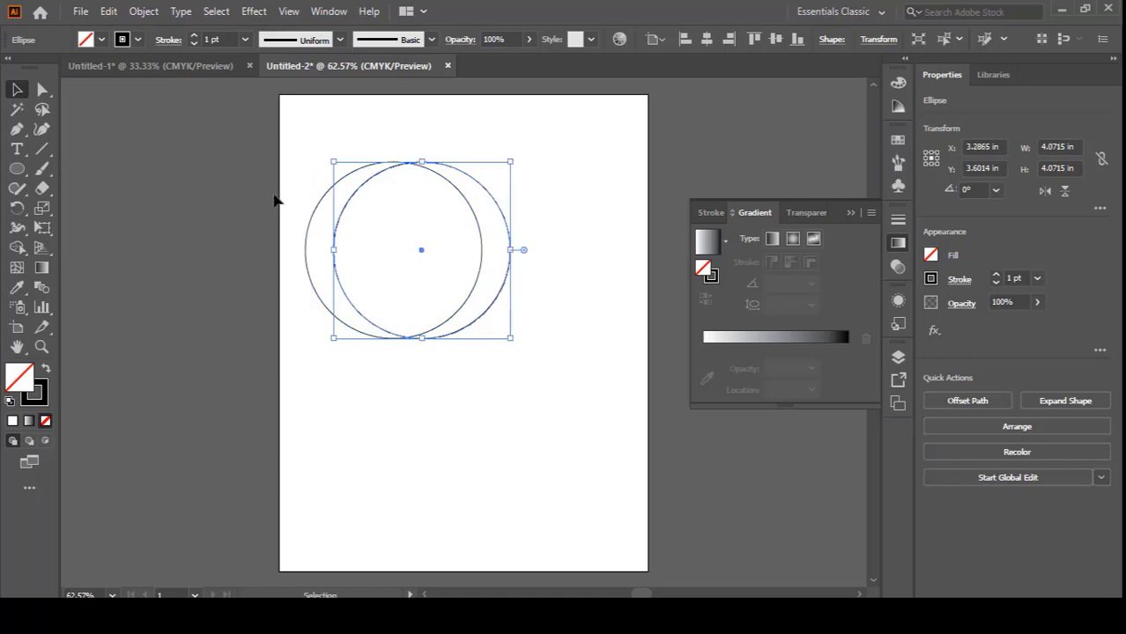
pyautogui.moveTo(293, 199); pyautogui.dragTo(295, 201)
pyautogui.click(346, 209)
pyautogui.hotkey('ctrl', 'd')
pyautogui.hotkey('ctrl', 'd')
pyautogui.hotkey('ctrl', 'd')
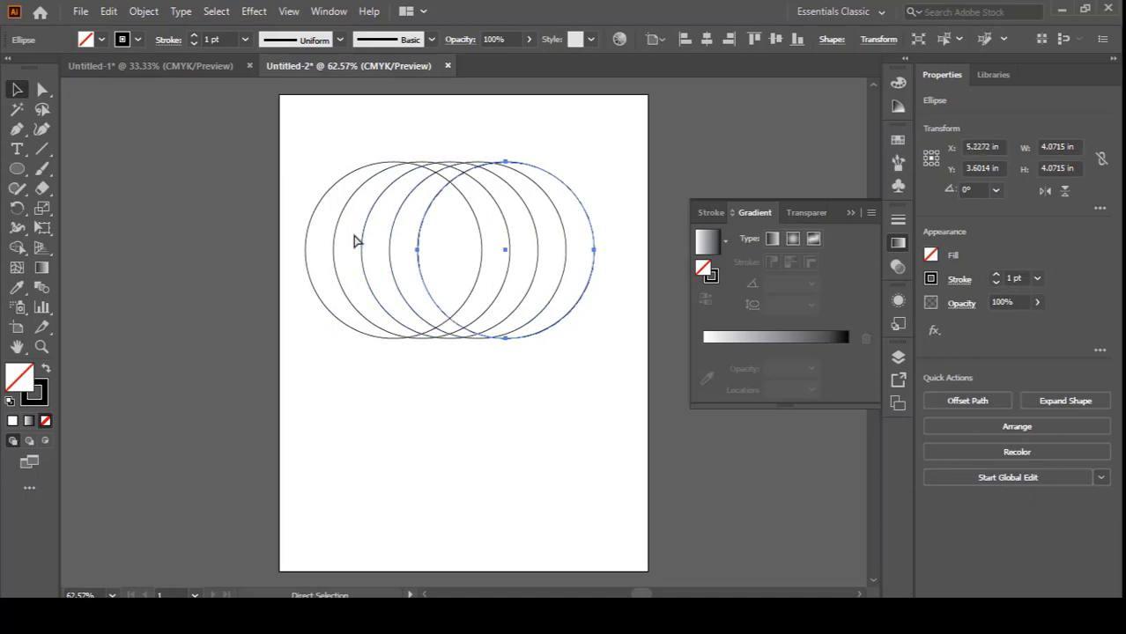
pyautogui.hotkey('ctrl', 'd')
# Step: Duplicate the row of six circles in place and rotate the copy 270° so the two rows cross
pyautogui.moveTo(326, 136); pyautogui.dragTo(558, 335)
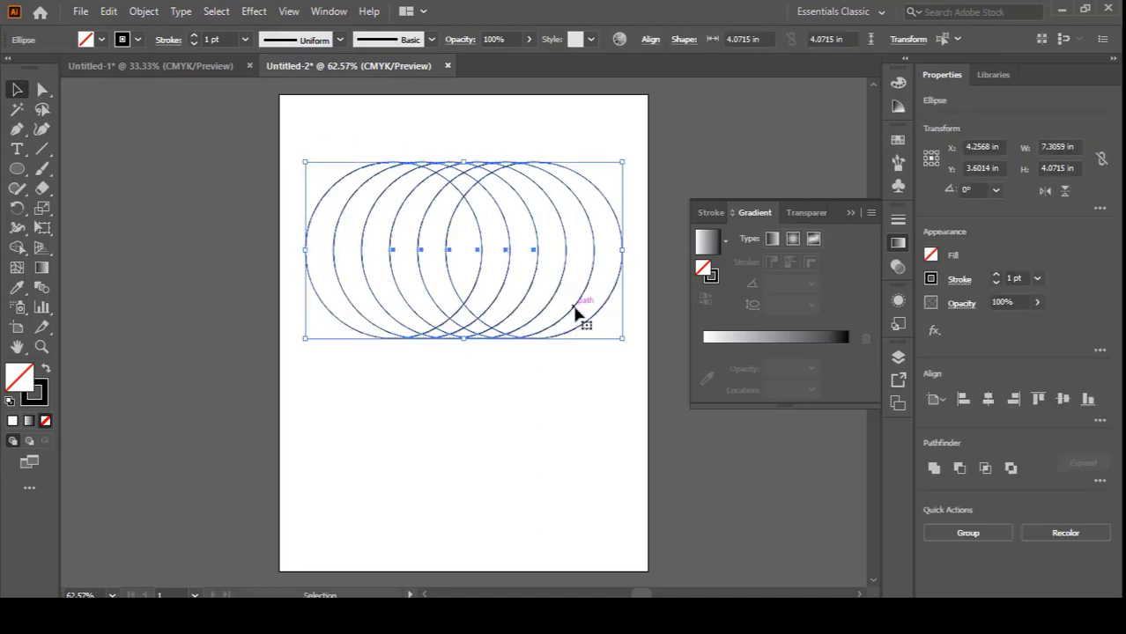
pyautogui.click(108, 12)
pyautogui.click(108, 11)
pyautogui.click(108, 12)
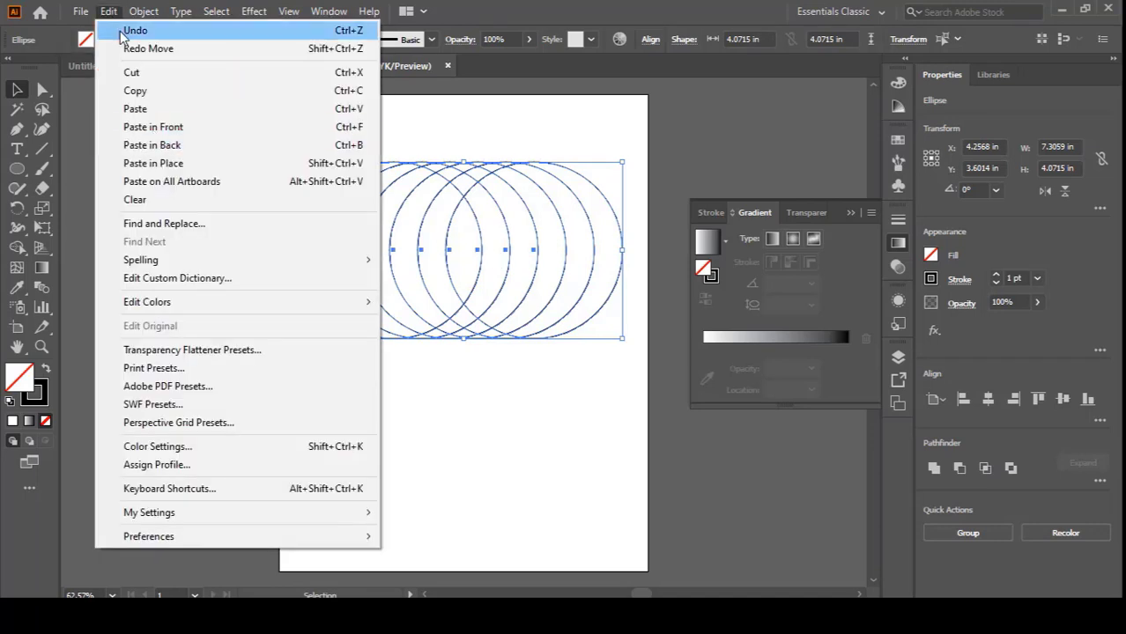
pyautogui.click(183, 132)
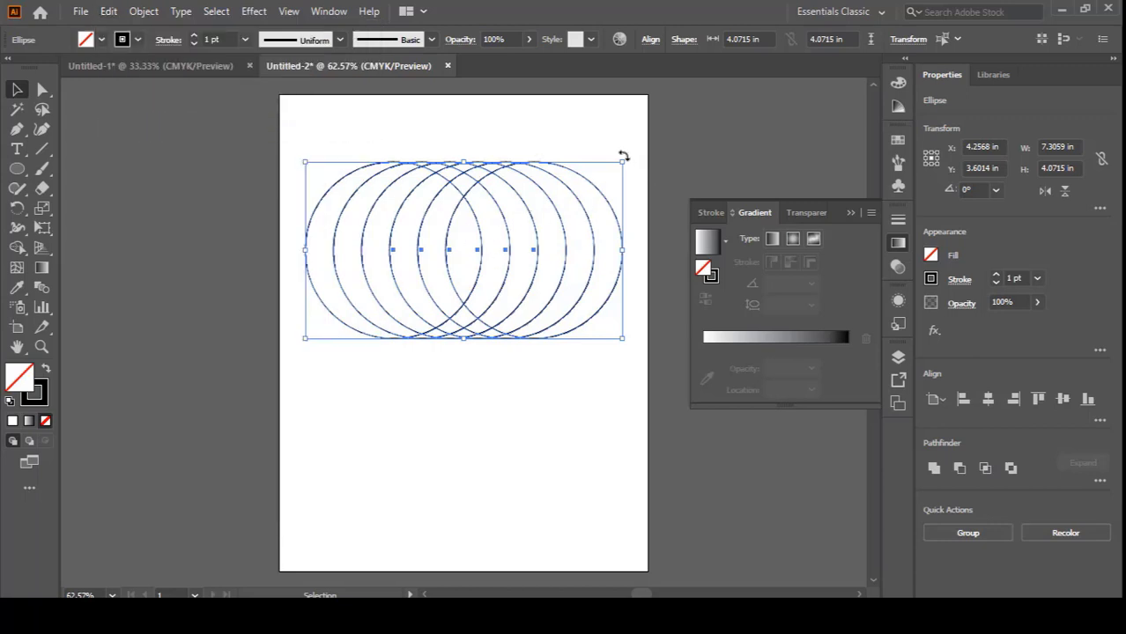
pyautogui.moveTo(631, 160); pyautogui.dragTo(511, 405)
pyautogui.click(347, 252)
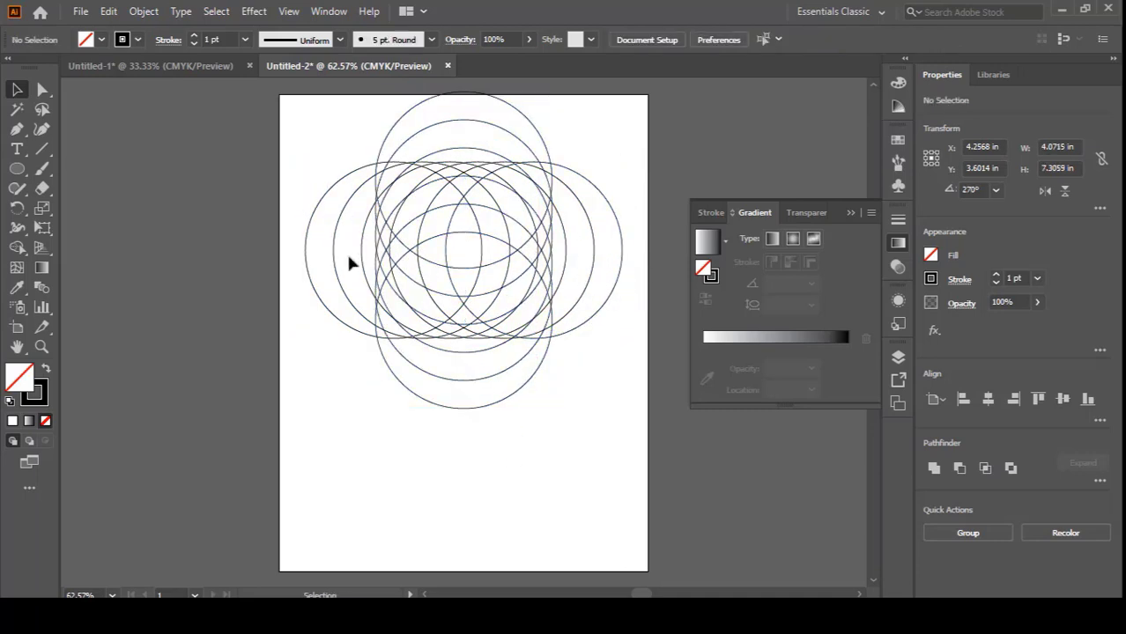
# Step: Select all the circles and remove every region outside the central square-like overlap with the Shape Builder tool
pyautogui.moveTo(306, 170)
pyautogui.mouseDown()
pyautogui.moveTo(490, 334)
pyautogui.moveTo(573, 348)
pyautogui.mouseUp()
pyautogui.scroll(1, 547, 308)
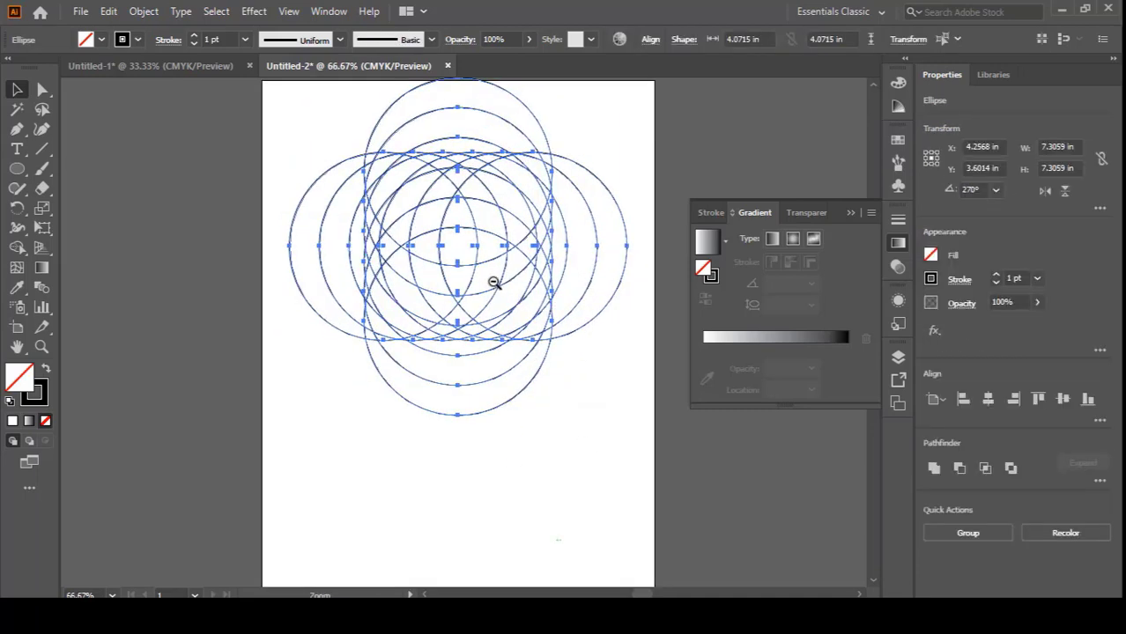
pyautogui.moveTo(489, 285); pyautogui.dragTo(326, 324)
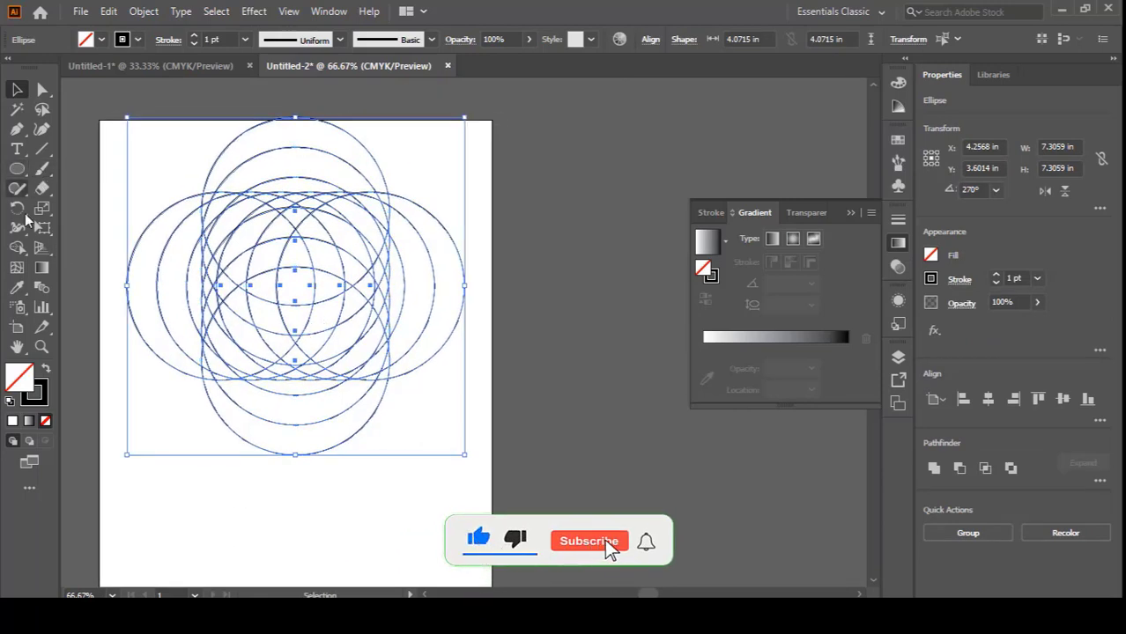
pyautogui.click(16, 248)
pyautogui.moveTo(221, 141); pyautogui.dragTo(305, 188)
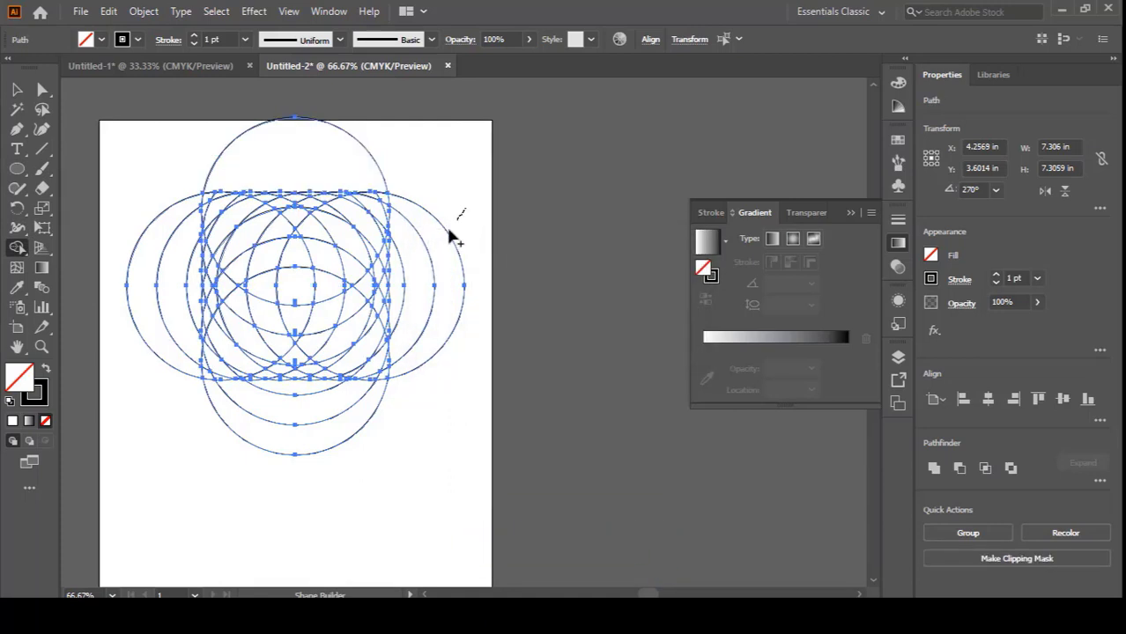
pyautogui.moveTo(449, 230); pyautogui.dragTo(396, 277)
pyautogui.moveTo(204, 149); pyautogui.dragTo(275, 170)
pyautogui.keyDown('alt'); pyautogui.click(189, 244); pyautogui.keyUp('alt')
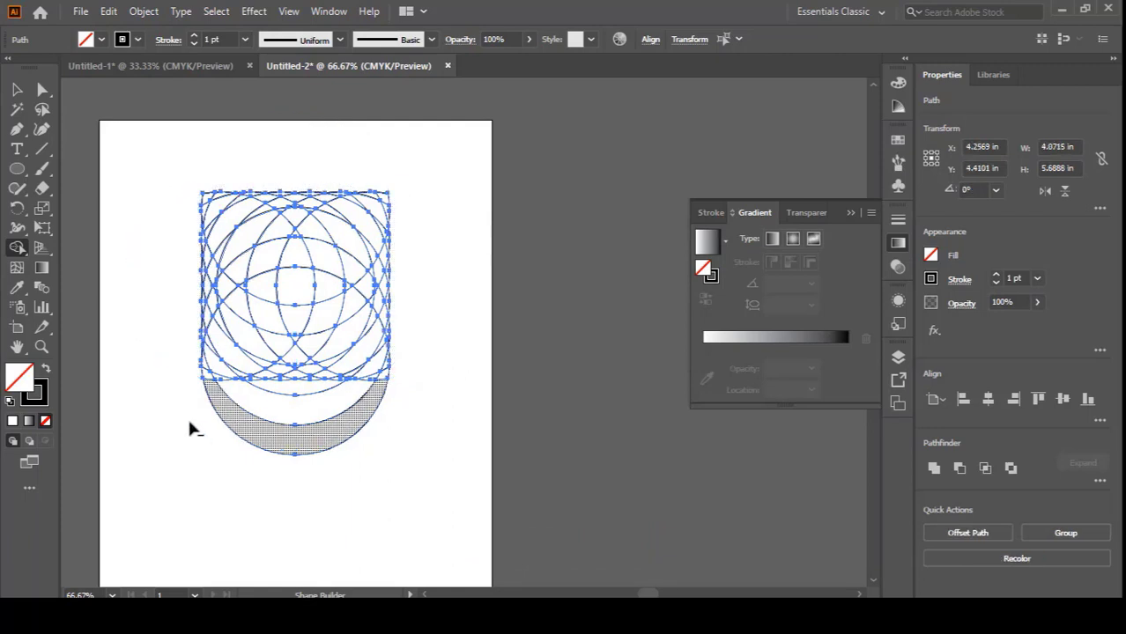
pyautogui.moveTo(185, 407); pyautogui.dragTo(279, 395)
pyautogui.moveTo(358, 494); pyautogui.dragTo(358, 494)
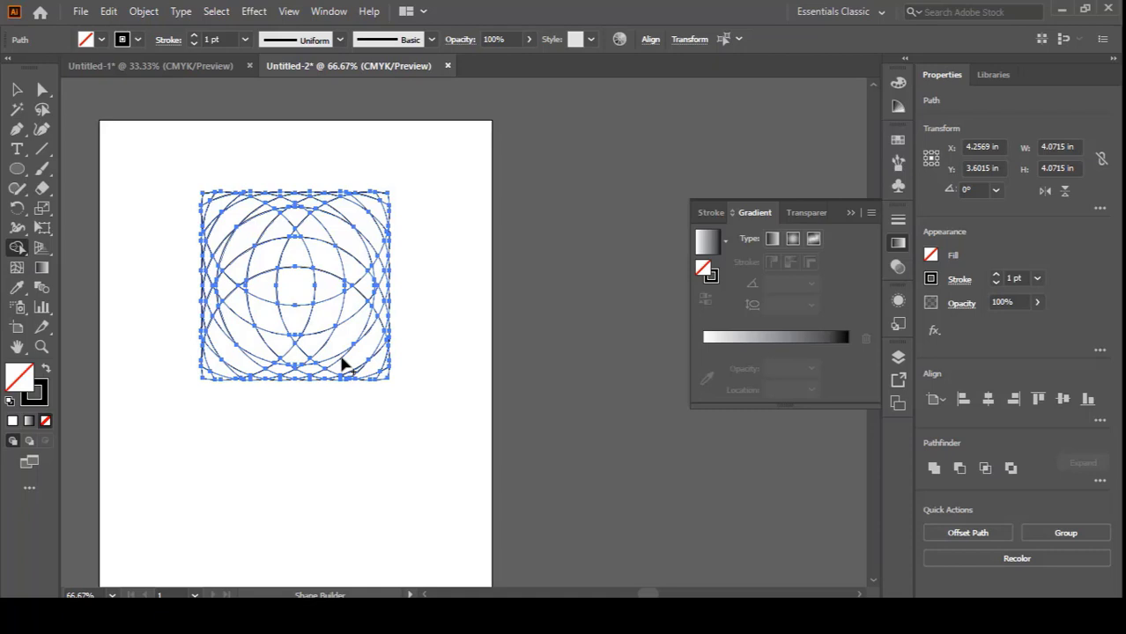
# Step: Merge the regions in the upper-left part of the square into curved blades sweeping from the top edge with Shape Builder
pyautogui.hotkey('ctrl', '+')
pyautogui.hotkey('ctrl', '+')
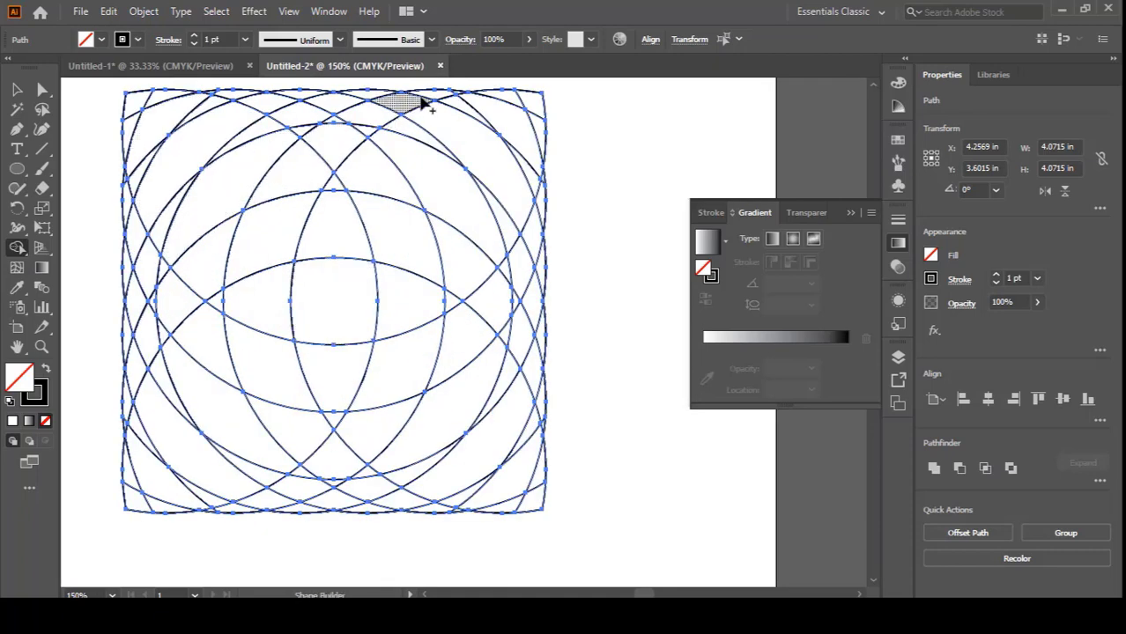
pyautogui.moveTo(437, 94)
pyautogui.mouseDown()
pyautogui.moveTo(332, 135)
pyautogui.moveTo(304, 172)
pyautogui.moveTo(260, 284)
pyautogui.moveTo(194, 222)
pyautogui.mouseUp()
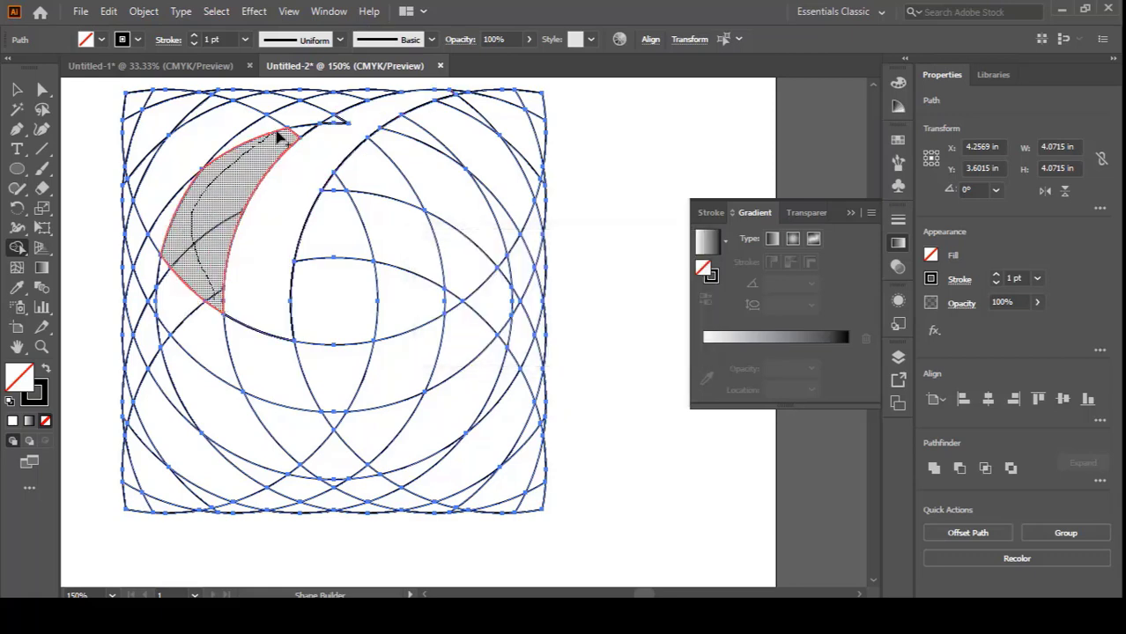
pyautogui.moveTo(278, 137)
pyautogui.mouseDown()
pyautogui.moveTo(352, 92)
pyautogui.moveTo(361, 122)
pyautogui.mouseUp()
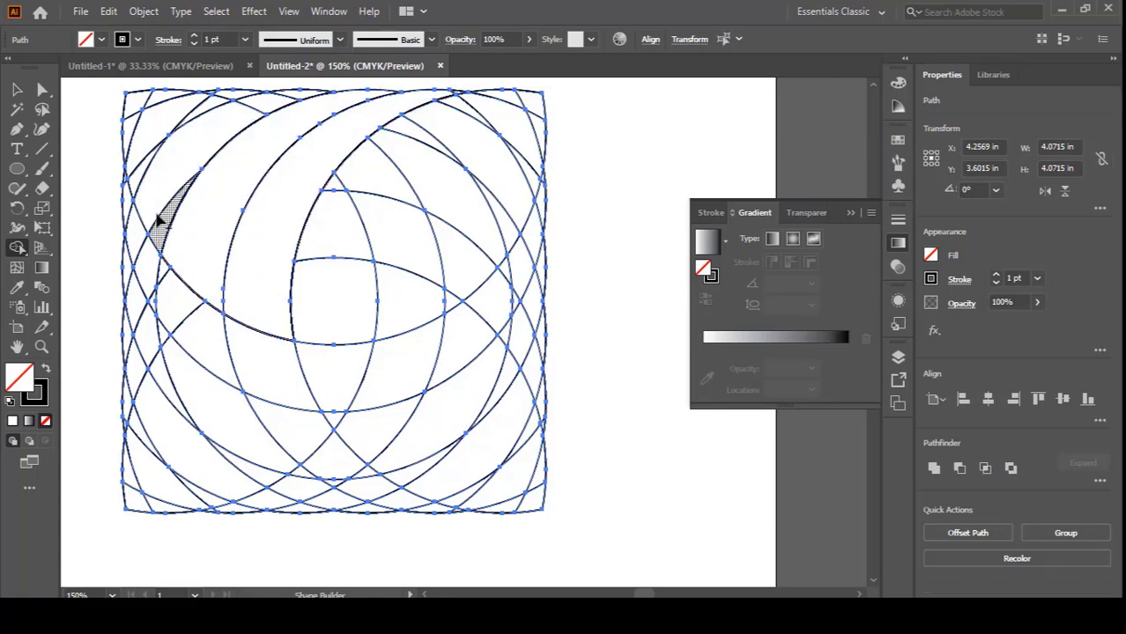
pyautogui.moveTo(158, 220); pyautogui.dragTo(144, 178)
pyautogui.moveTo(249, 115)
pyautogui.mouseDown()
pyautogui.moveTo(288, 97)
pyautogui.moveTo(160, 121)
pyautogui.moveTo(228, 96)
pyautogui.moveTo(138, 100)
pyautogui.mouseUp()
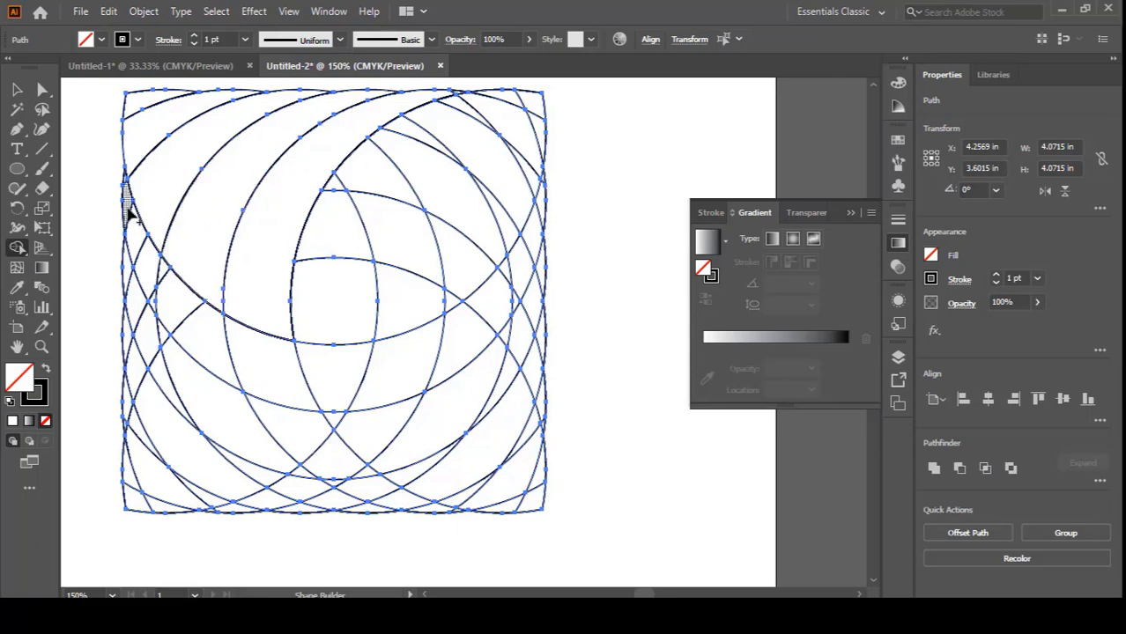
# Step: Merge the regions in the lower-left part of the square into curved blades sweeping from the left edge, including the small corner slivers
pyautogui.moveTo(283, 382)
pyautogui.mouseDown()
pyautogui.moveTo(183, 324)
pyautogui.moveTo(148, 286)
pyautogui.moveTo(134, 253)
pyautogui.mouseUp()
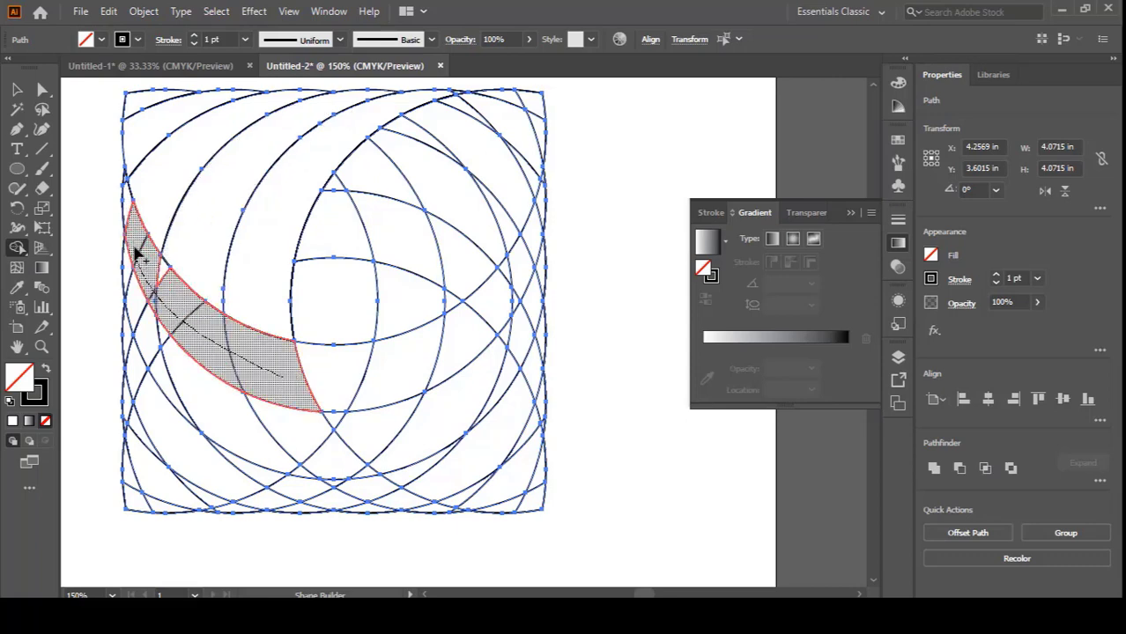
pyautogui.moveTo(128, 185); pyautogui.dragTo(128, 189)
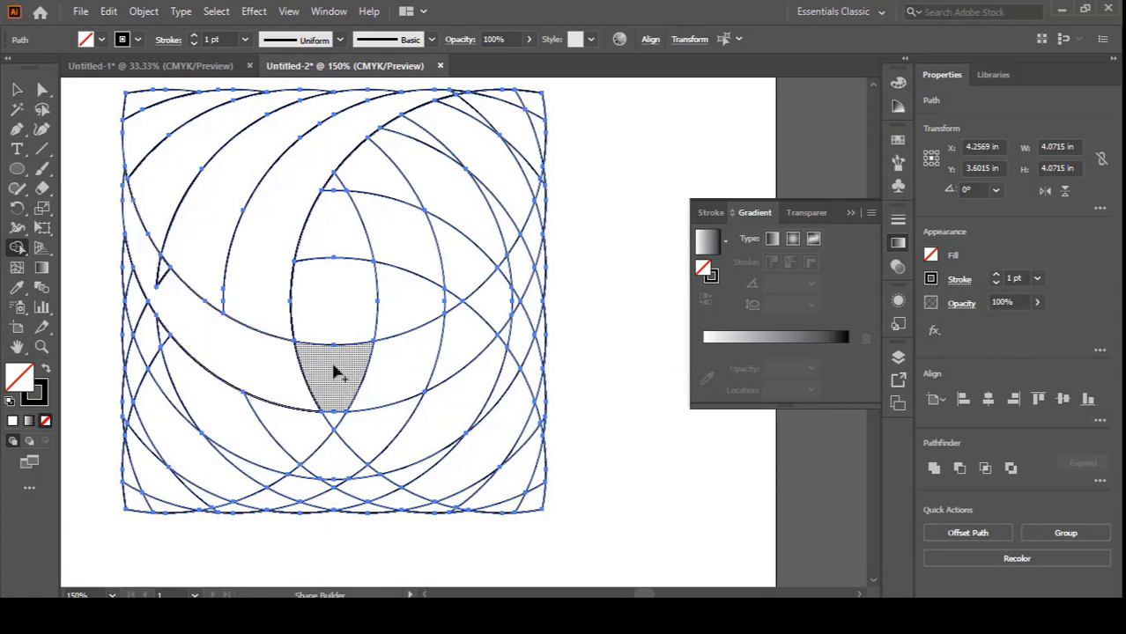
pyautogui.moveTo(334, 372)
pyautogui.mouseDown()
pyautogui.moveTo(398, 353)
pyautogui.moveTo(478, 305)
pyautogui.moveTo(464, 332)
pyautogui.mouseUp()
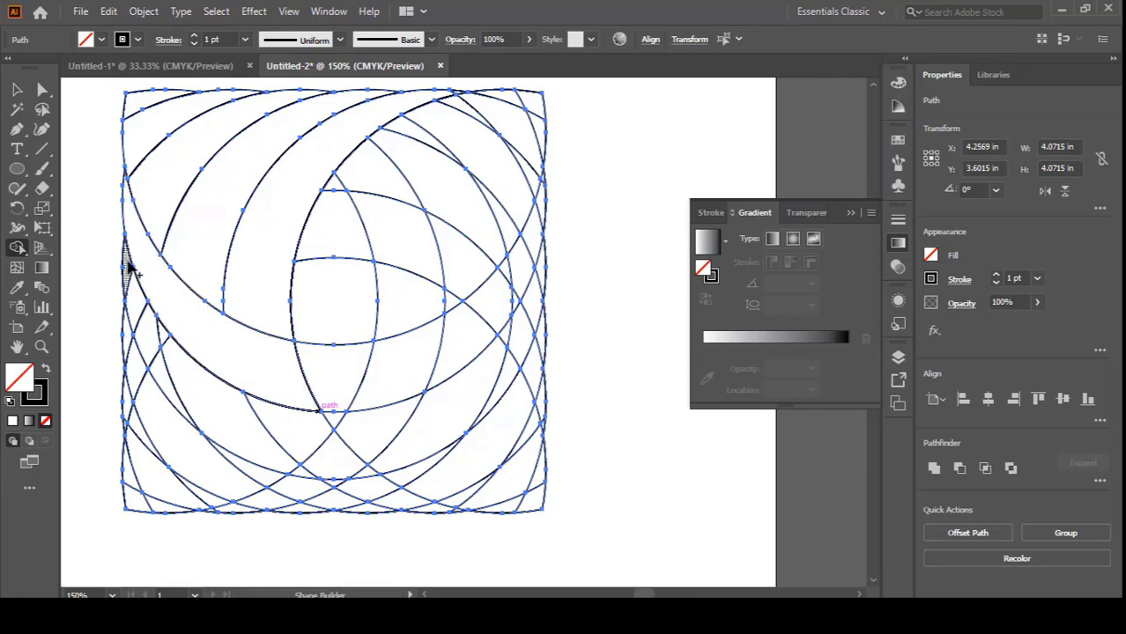
pyautogui.moveTo(130, 269); pyautogui.dragTo(162, 361)
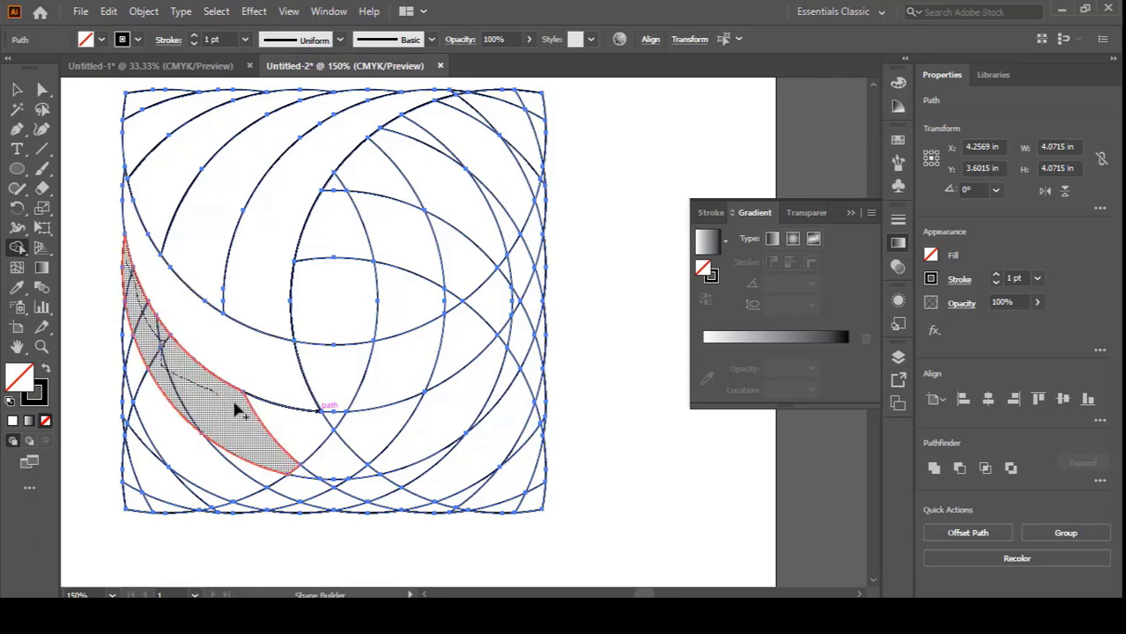
pyautogui.moveTo(236, 409)
pyautogui.mouseDown()
pyautogui.moveTo(292, 426)
pyautogui.moveTo(261, 493)
pyautogui.mouseUp()
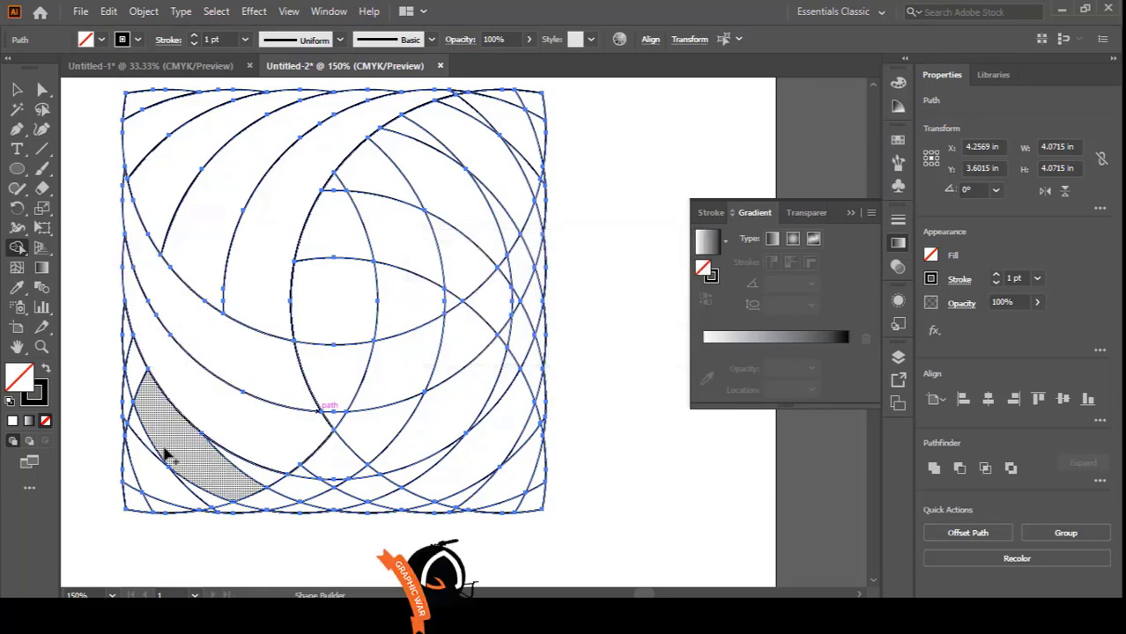
pyautogui.moveTo(126, 351)
pyautogui.mouseDown()
pyautogui.moveTo(163, 428)
pyautogui.moveTo(249, 478)
pyautogui.moveTo(209, 497)
pyautogui.moveTo(128, 416)
pyautogui.moveTo(161, 502)
pyautogui.mouseUp()
pyautogui.scroll(2, 163, 471)
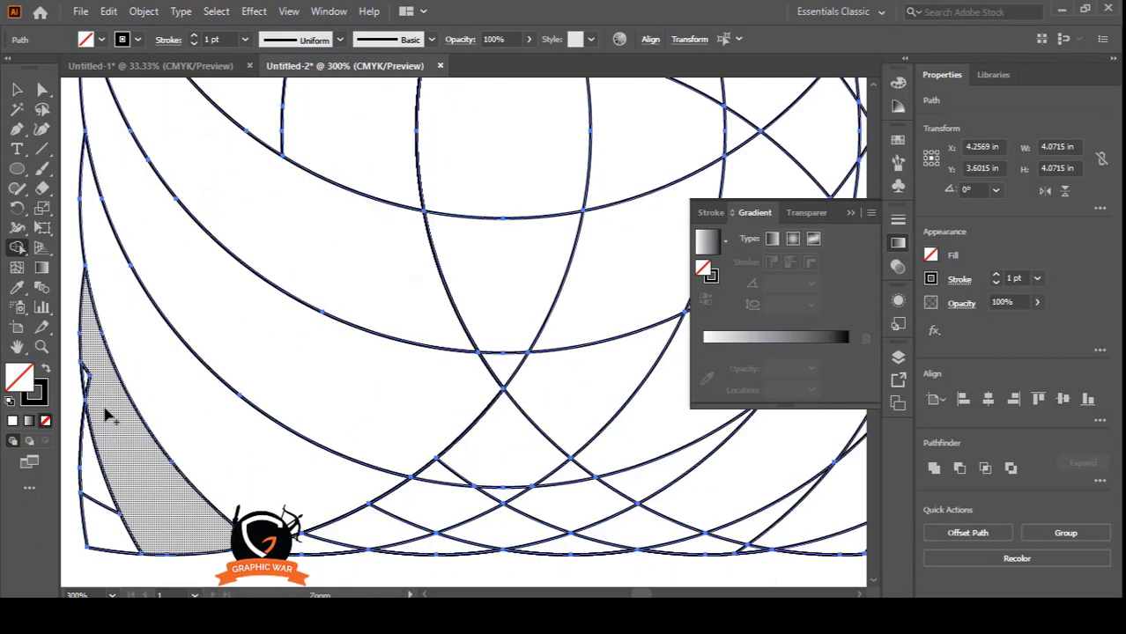
pyautogui.moveTo(106, 414); pyautogui.dragTo(86, 374)
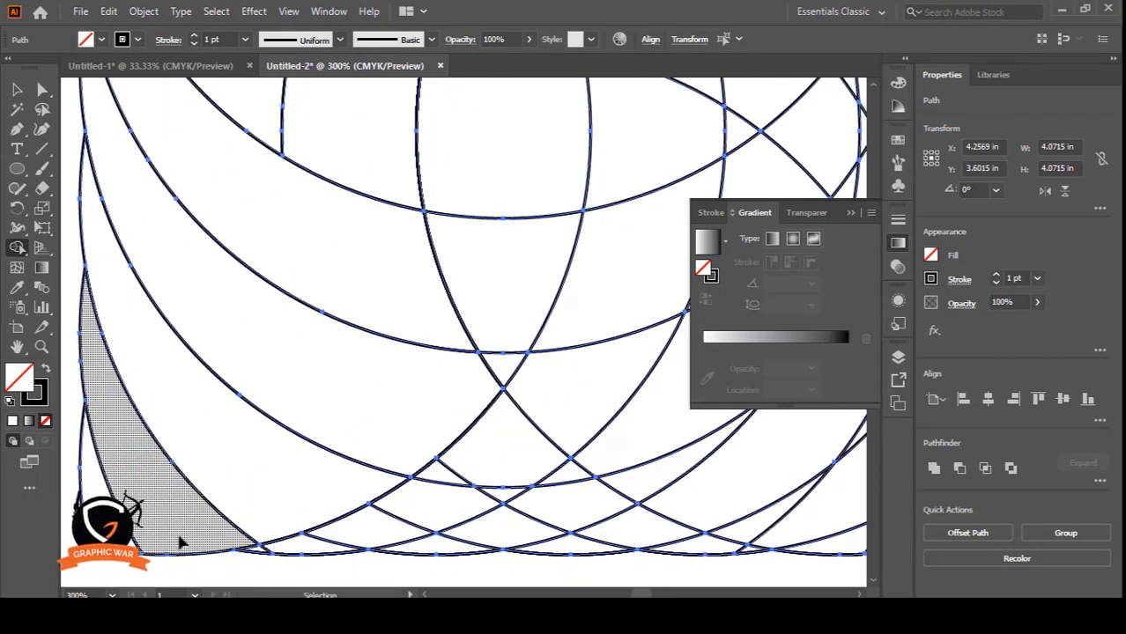
# Step: Merge the regions in the upper-right part of the square into curved blades sweeping down to the right edge
pyautogui.scroll(-3, 224, 527)
pyautogui.moveTo(350, 530); pyautogui.dragTo(284, 390)
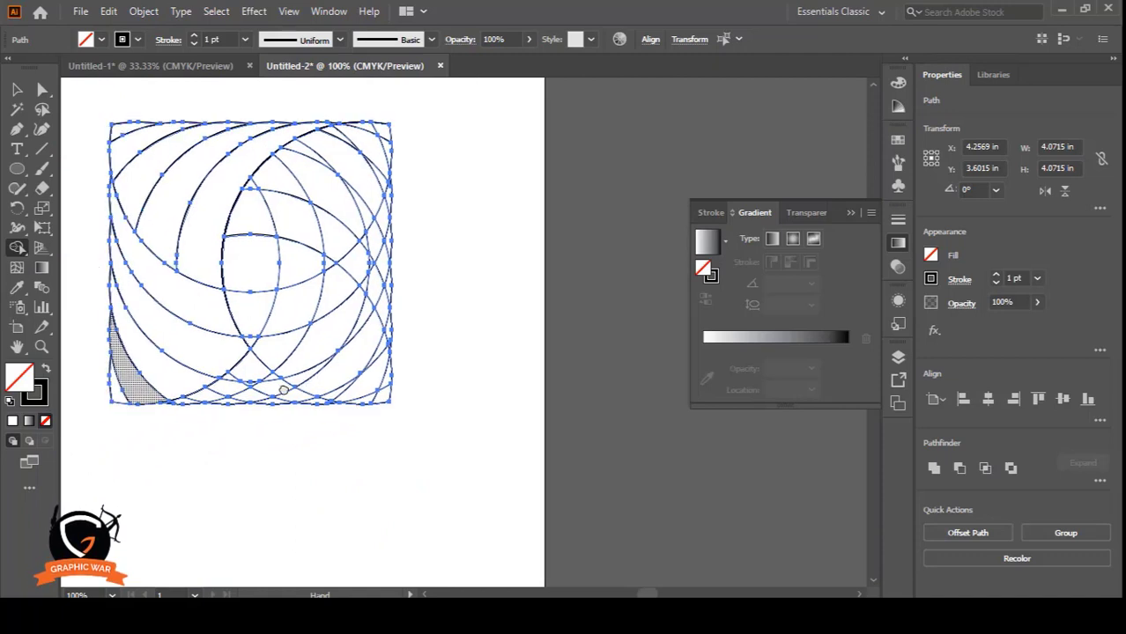
pyautogui.moveTo(252, 213)
pyautogui.mouseDown()
pyautogui.moveTo(341, 234)
pyautogui.moveTo(377, 293)
pyautogui.mouseUp()
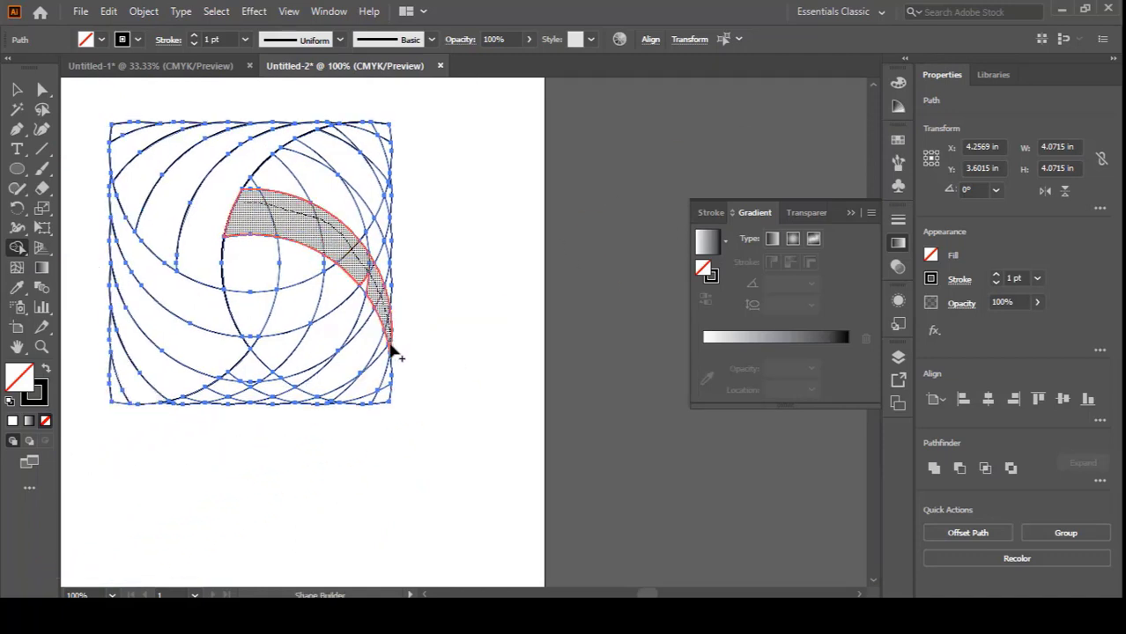
pyautogui.moveTo(394, 350); pyautogui.dragTo(398, 354)
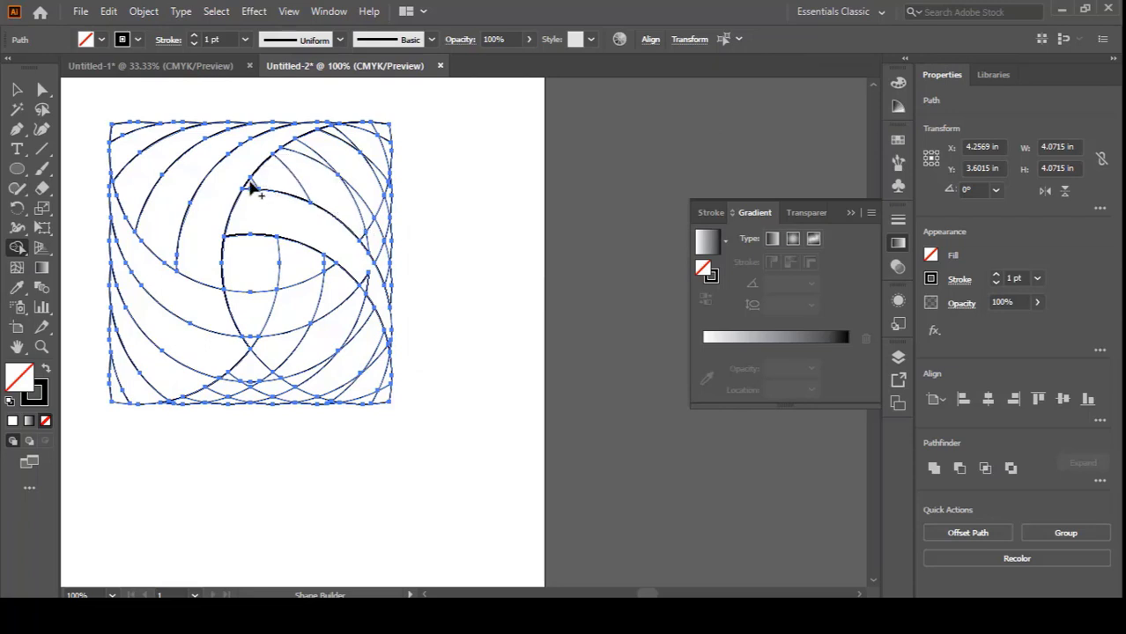
pyautogui.moveTo(250, 186); pyautogui.dragTo(328, 190)
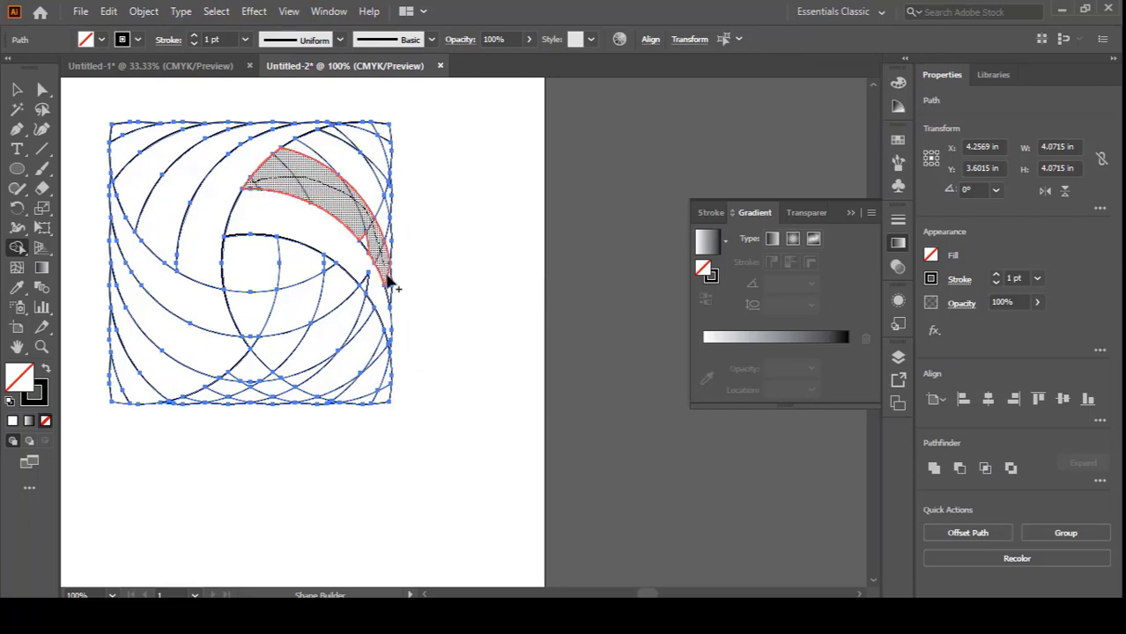
pyautogui.moveTo(394, 295); pyautogui.dragTo(394, 297)
pyautogui.moveTo(301, 151)
pyautogui.mouseDown()
pyautogui.moveTo(336, 152)
pyautogui.moveTo(374, 184)
pyautogui.mouseUp()
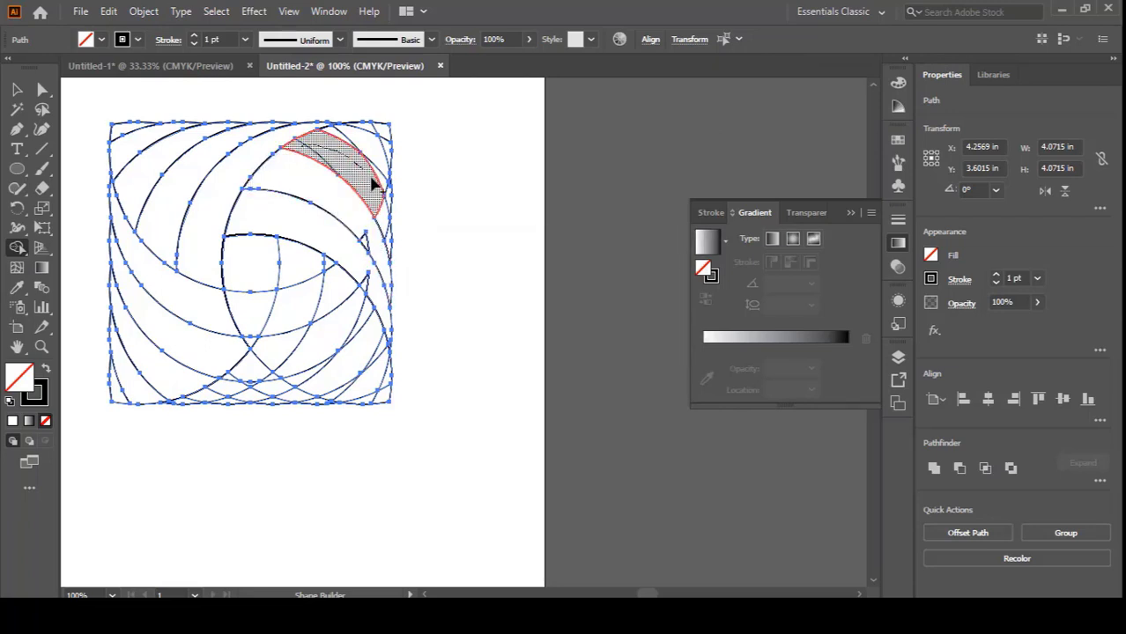
pyautogui.moveTo(393, 255); pyautogui.dragTo(349, 143)
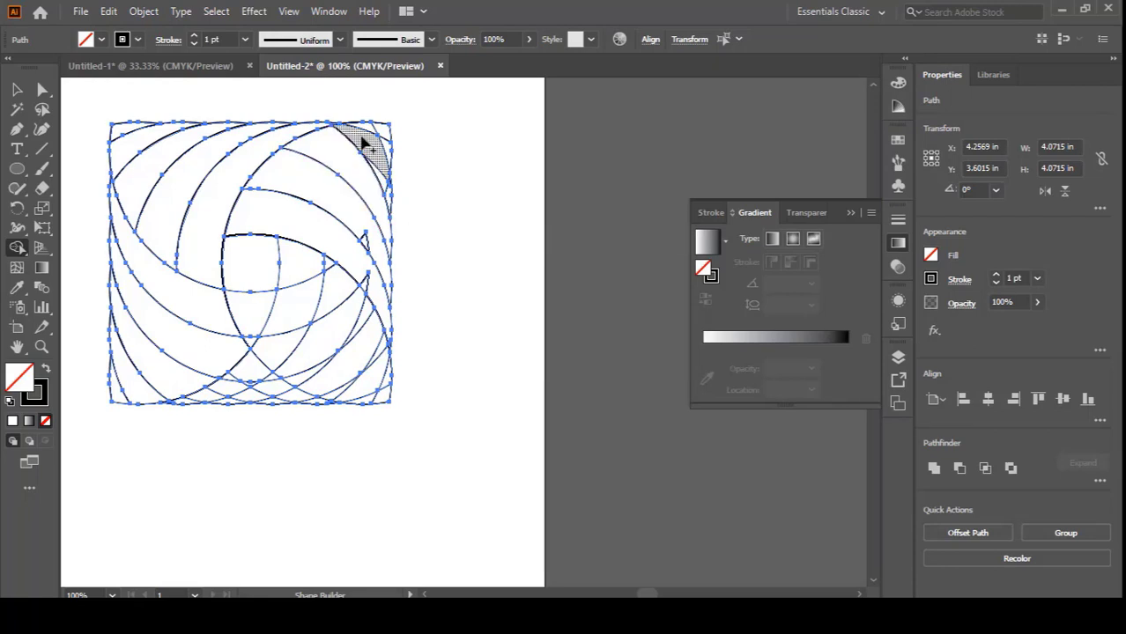
pyautogui.click(365, 141)
pyautogui.moveTo(388, 198); pyautogui.dragTo(386, 186)
pyautogui.moveTo(384, 139)
pyautogui.mouseDown()
pyautogui.moveTo(367, 177)
pyautogui.moveTo(382, 222)
pyautogui.moveTo(364, 206)
pyautogui.moveTo(374, 255)
pyautogui.mouseUp()
# Step: Merge the regions between the central square and the bottom edge into curved blades, absorbing the pointed region directly below the square
pyautogui.scroll(-2, 324, 351)
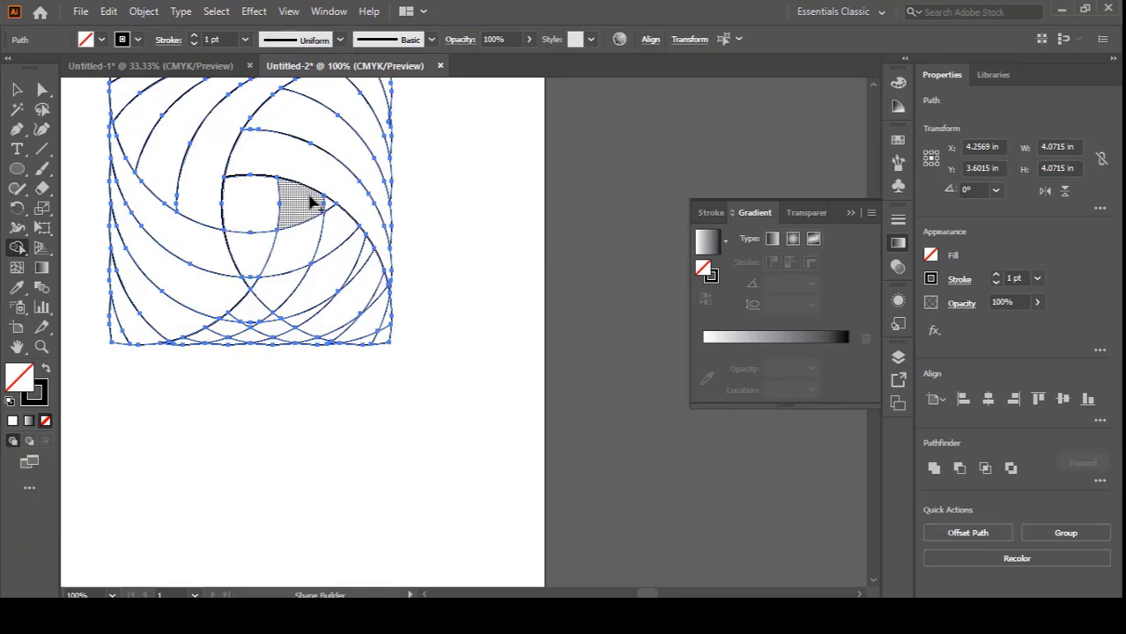
pyautogui.moveTo(304, 201); pyautogui.dragTo(262, 315)
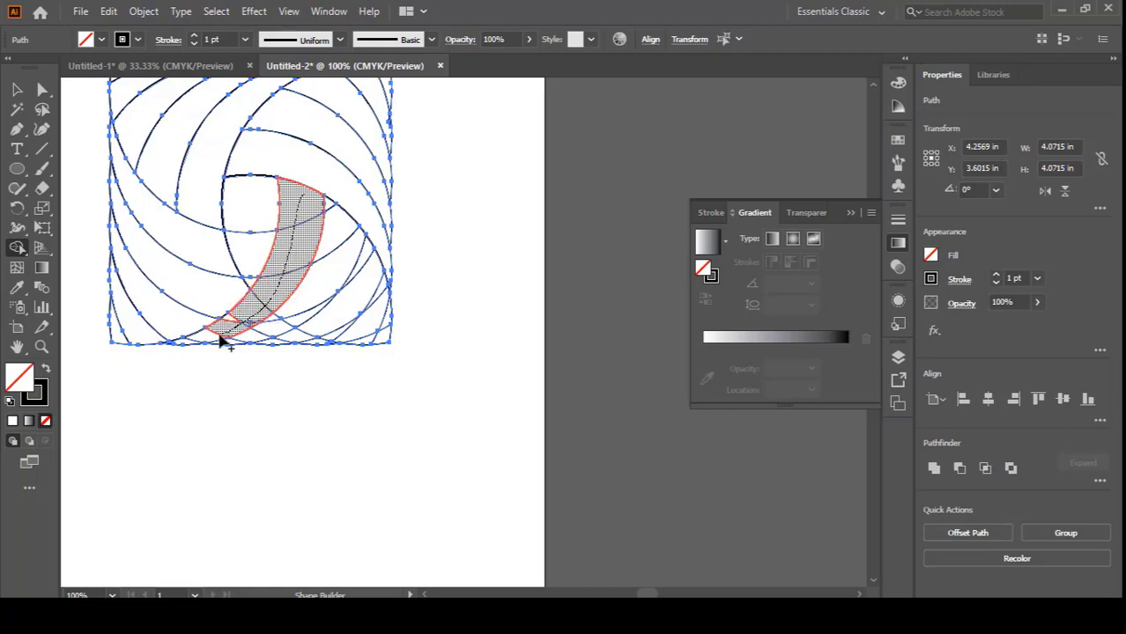
pyautogui.moveTo(173, 350); pyautogui.dragTo(243, 339)
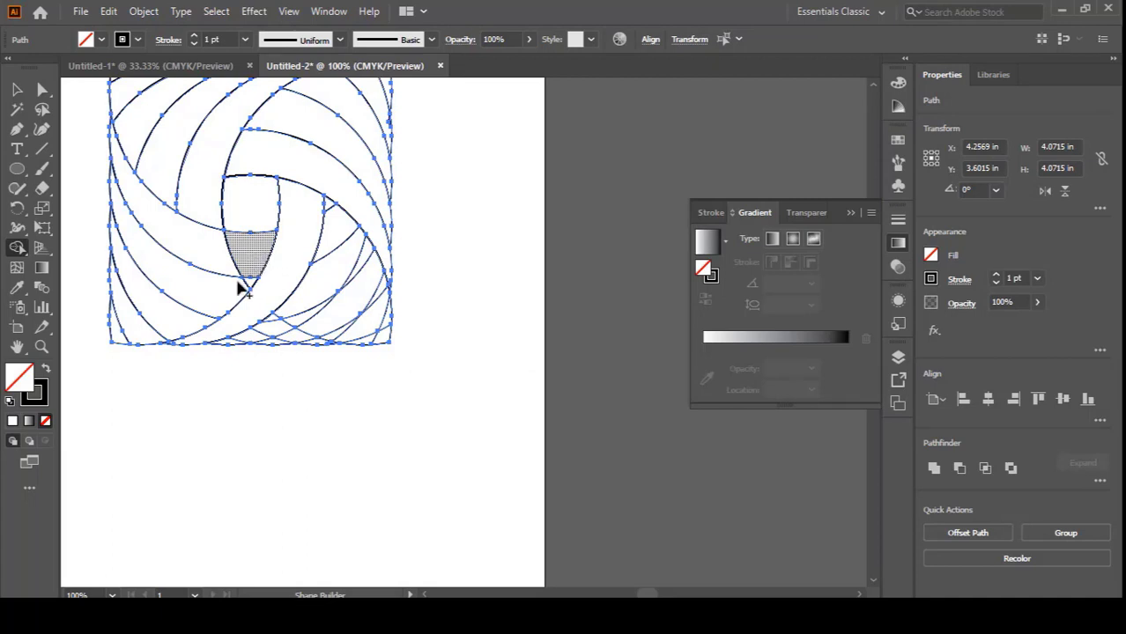
pyautogui.moveTo(244, 290)
pyautogui.mouseDown()
pyautogui.moveTo(226, 252)
pyautogui.moveTo(251, 249)
pyautogui.mouseUp()
# Step: Merge the remaining regions in the lower-right part of the square into curved blades sweeping to the bottom edge, including the corner slivers
pyautogui.moveTo(329, 213)
pyautogui.mouseDown()
pyautogui.moveTo(325, 272)
pyautogui.moveTo(306, 304)
pyautogui.mouseUp()
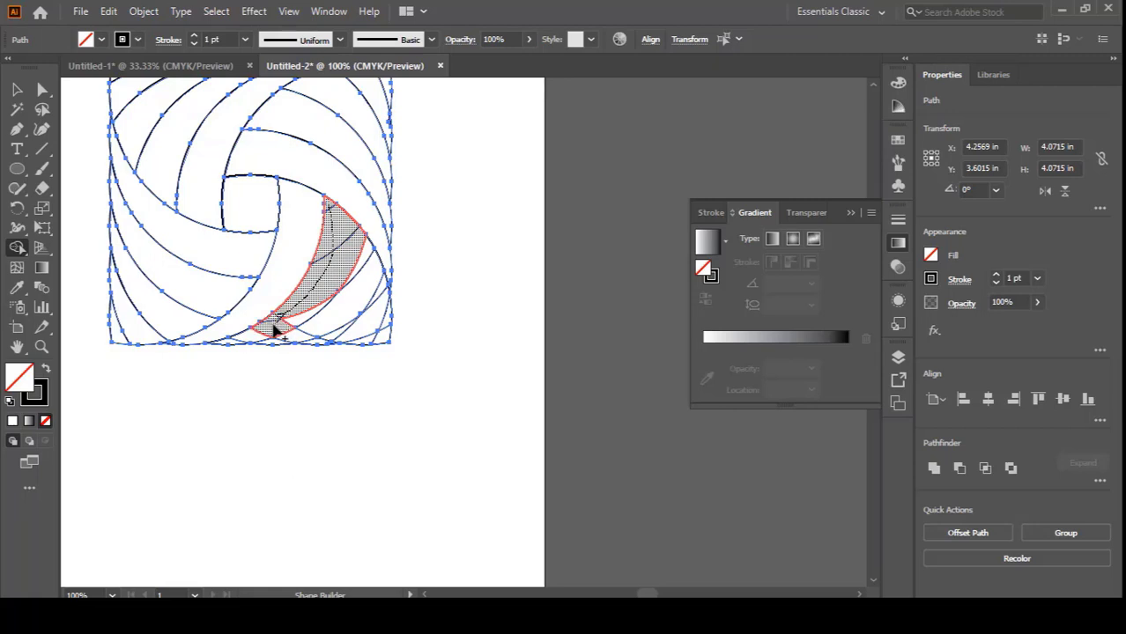
pyautogui.moveTo(227, 348)
pyautogui.mouseDown()
pyautogui.moveTo(348, 295)
pyautogui.moveTo(368, 251)
pyautogui.mouseUp()
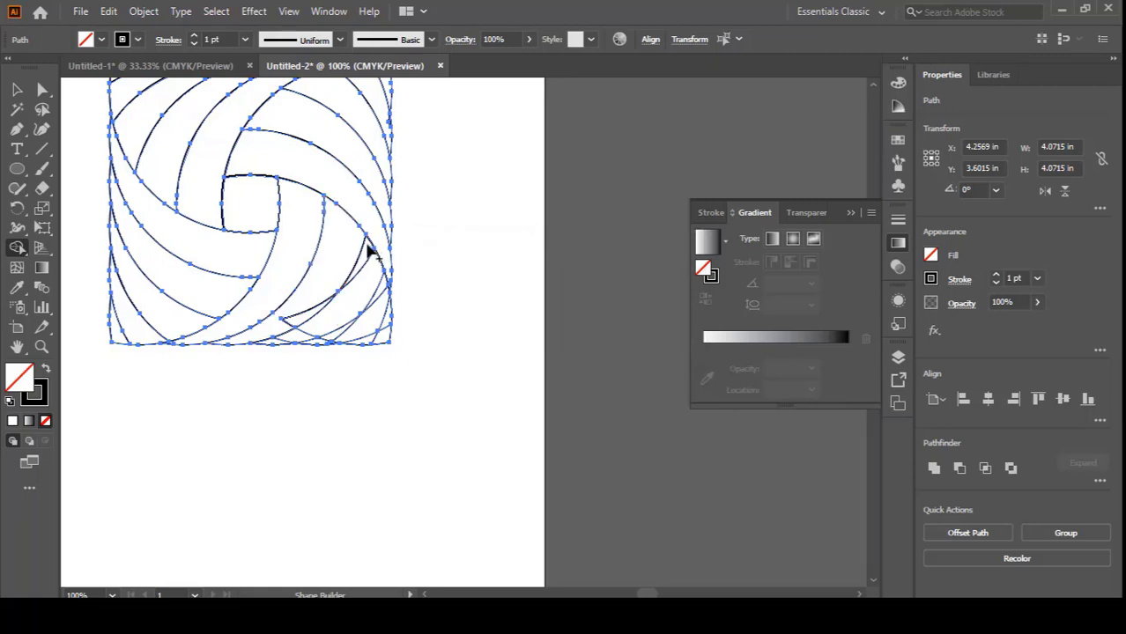
pyautogui.moveTo(321, 291)
pyautogui.mouseDown()
pyautogui.moveTo(293, 318)
pyautogui.moveTo(336, 316)
pyautogui.mouseUp()
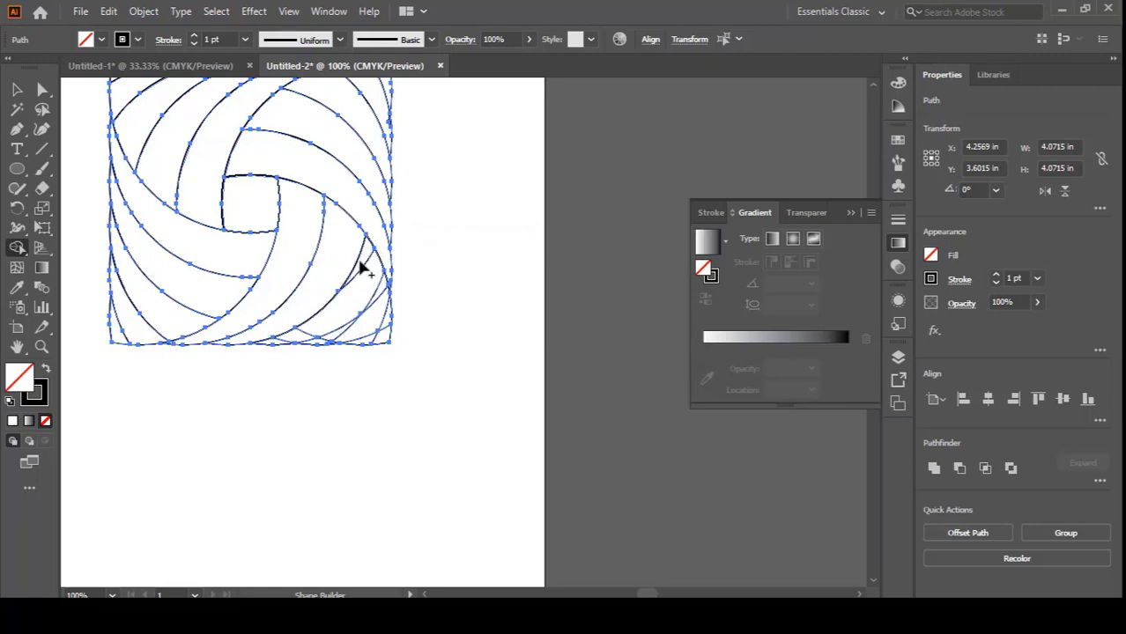
pyautogui.moveTo(367, 240); pyautogui.dragTo(343, 313)
pyautogui.moveTo(280, 346)
pyautogui.mouseDown()
pyautogui.moveTo(372, 319)
pyautogui.moveTo(377, 294)
pyautogui.mouseUp()
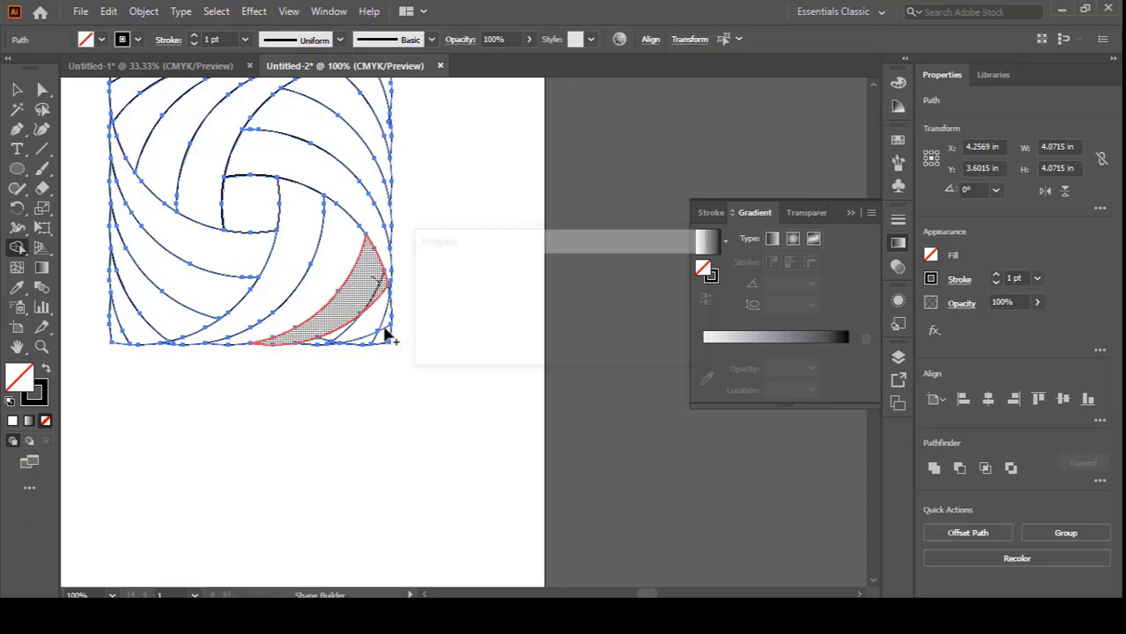
pyautogui.scroll(2, 385, 323)
pyautogui.moveTo(393, 310)
pyautogui.mouseDown()
pyautogui.moveTo(365, 308)
pyautogui.moveTo(260, 353)
pyautogui.moveTo(288, 364)
pyautogui.moveTo(376, 345)
pyautogui.mouseUp()
pyautogui.moveTo(298, 348)
pyautogui.mouseDown()
pyautogui.moveTo(279, 355)
pyautogui.moveTo(297, 366)
pyautogui.mouseUp()
pyautogui.scroll(-3, 298, 361)
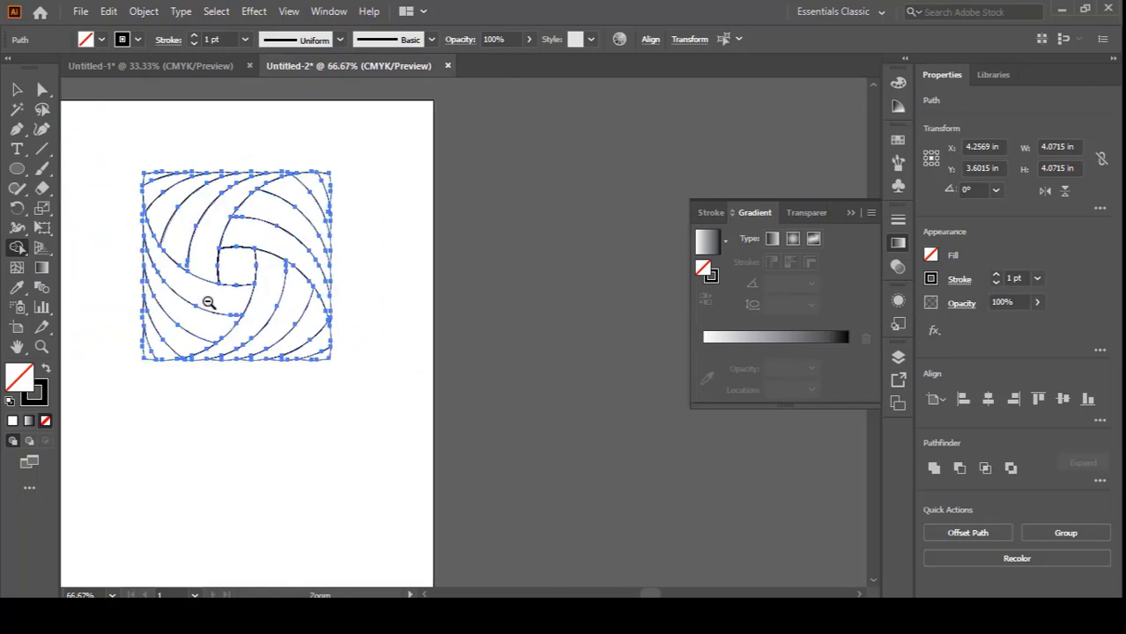
# Step: Select the upper-right blades and merge the leftover slivers along the top and right edges into them with Shape Builder
pyautogui.click(16, 89)
pyautogui.click(67, 161)
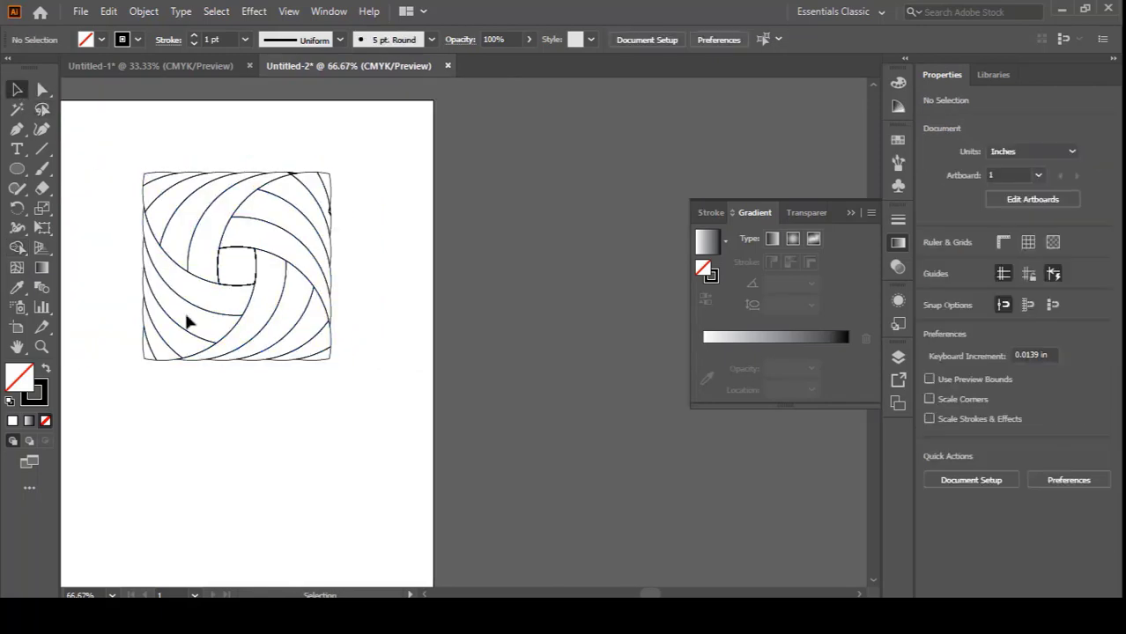
pyautogui.keyDown('ctrl'); pyautogui.click(338, 284); pyautogui.keyUp('ctrl')
pyautogui.keyDown('ctrl'); pyautogui.click(347, 272); pyautogui.keyUp('ctrl')
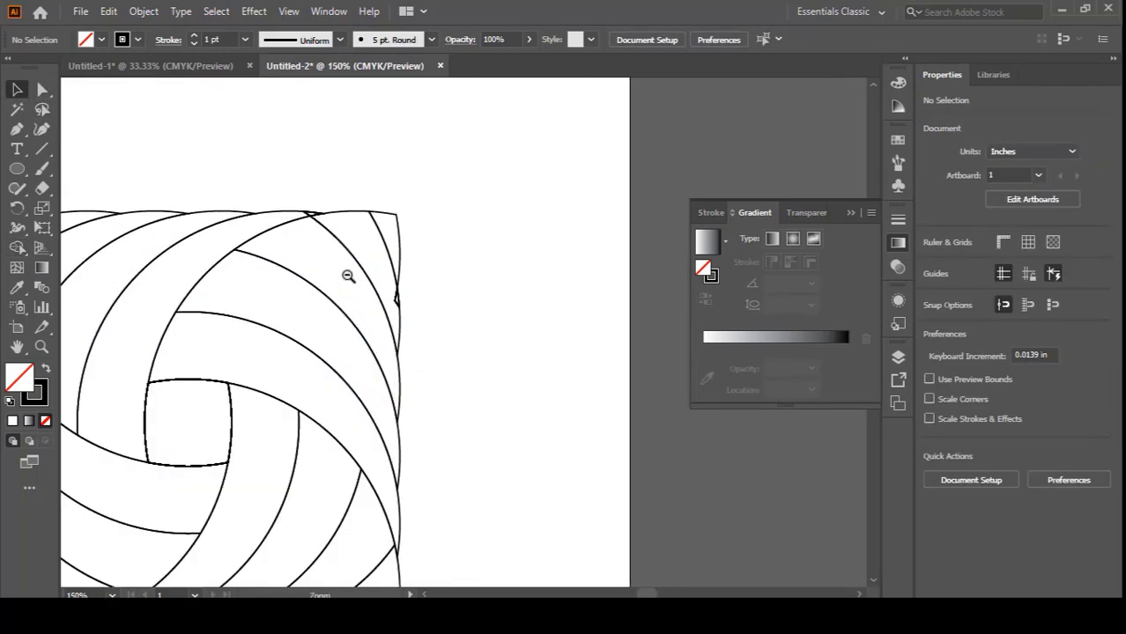
pyautogui.keyDown('ctrl'); pyautogui.click(347, 269); pyautogui.keyUp('ctrl')
pyautogui.keyDown('ctrl'); pyautogui.click(334, 247); pyautogui.keyUp('ctrl')
pyautogui.click(402, 440)
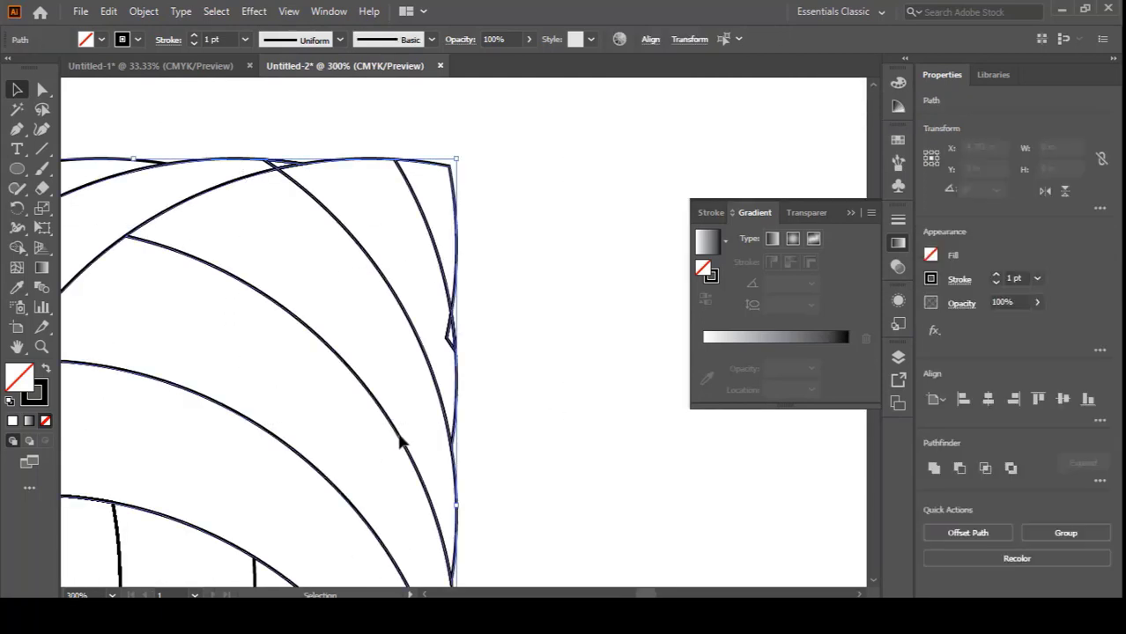
pyautogui.click(17, 247)
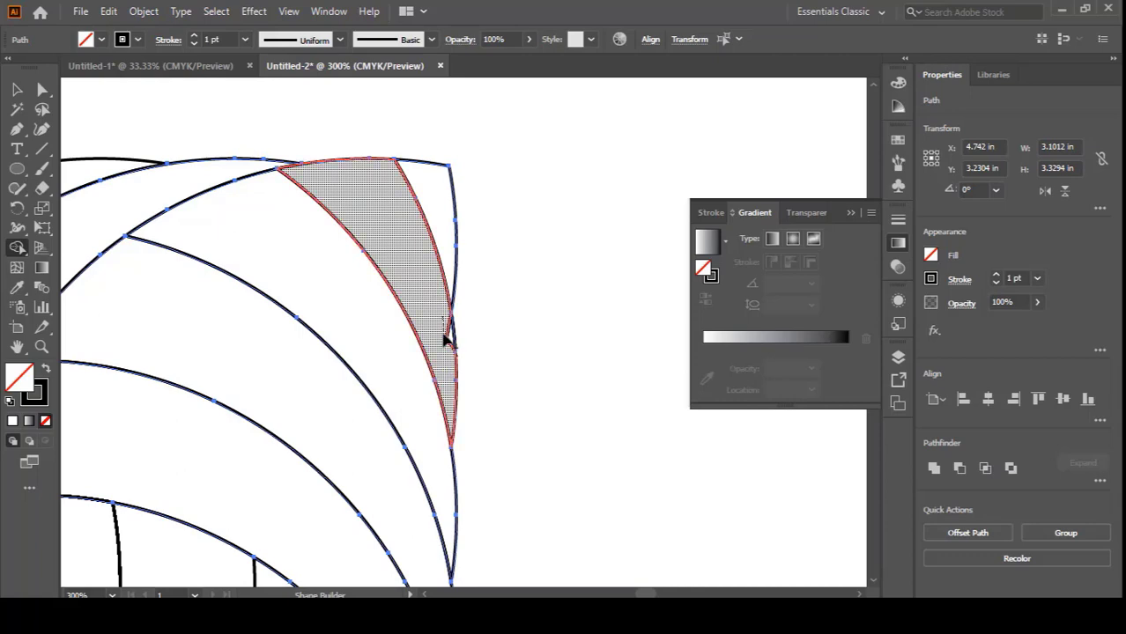
pyautogui.scroll(-2, 378, 394)
pyautogui.moveTo(304, 435); pyautogui.dragTo(440, 251)
pyautogui.click(339, 455)
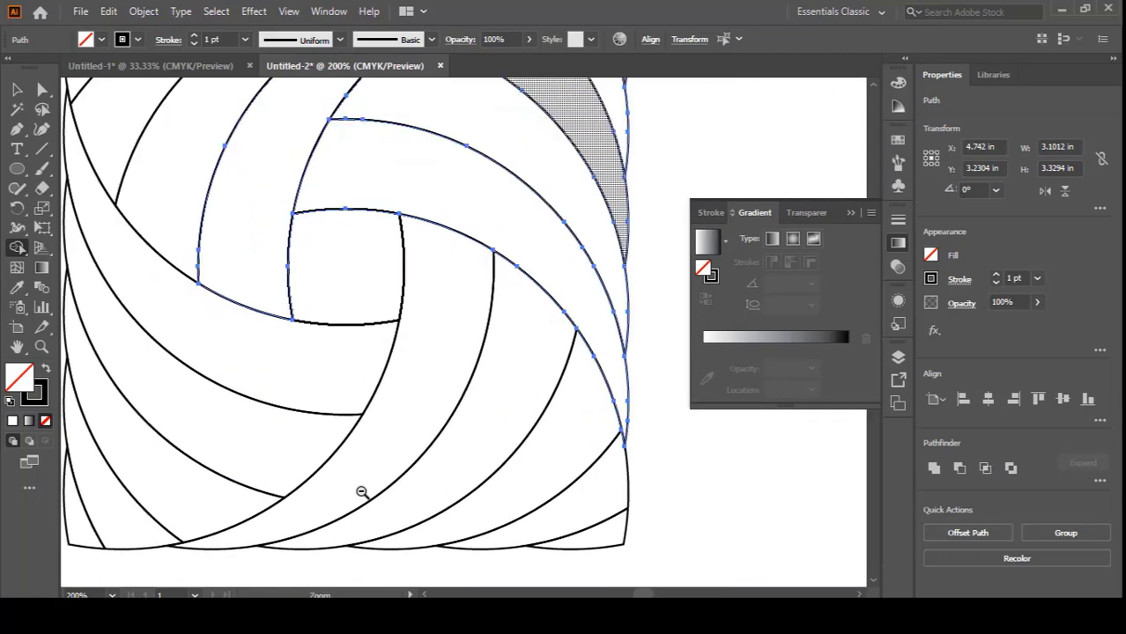
# Step: Select all the blades together with the central square and group them
pyautogui.keyDown('alt'); pyautogui.click(361, 492); pyautogui.keyUp('alt')
pyautogui.keyDown('alt'); pyautogui.click(363, 489); pyautogui.keyUp('alt')
pyautogui.keyDown('alt'); pyautogui.click(363, 489); pyautogui.keyUp('alt')
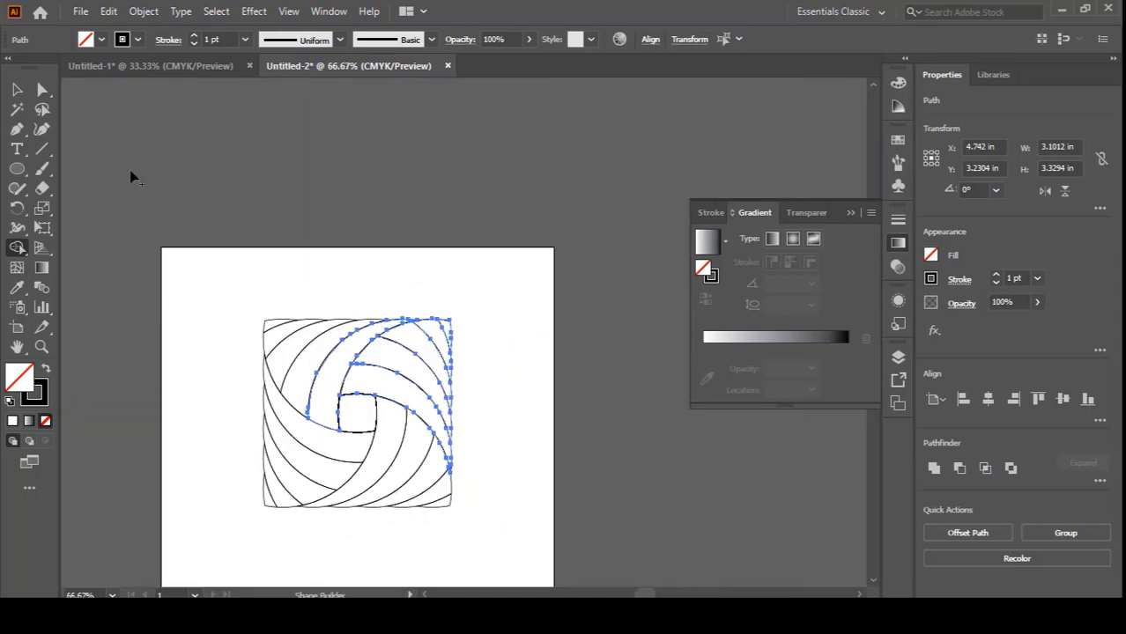
pyautogui.click(20, 91)
pyautogui.moveTo(223, 278); pyautogui.dragTo(575, 560)
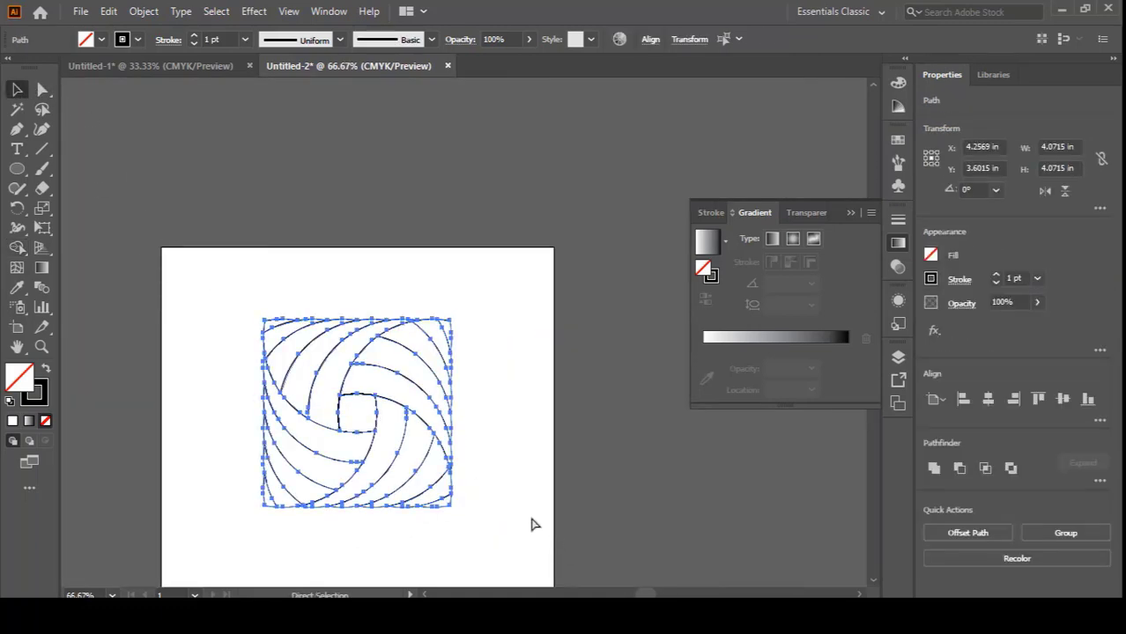
pyautogui.rightClick(430, 384)
pyautogui.click(493, 131)
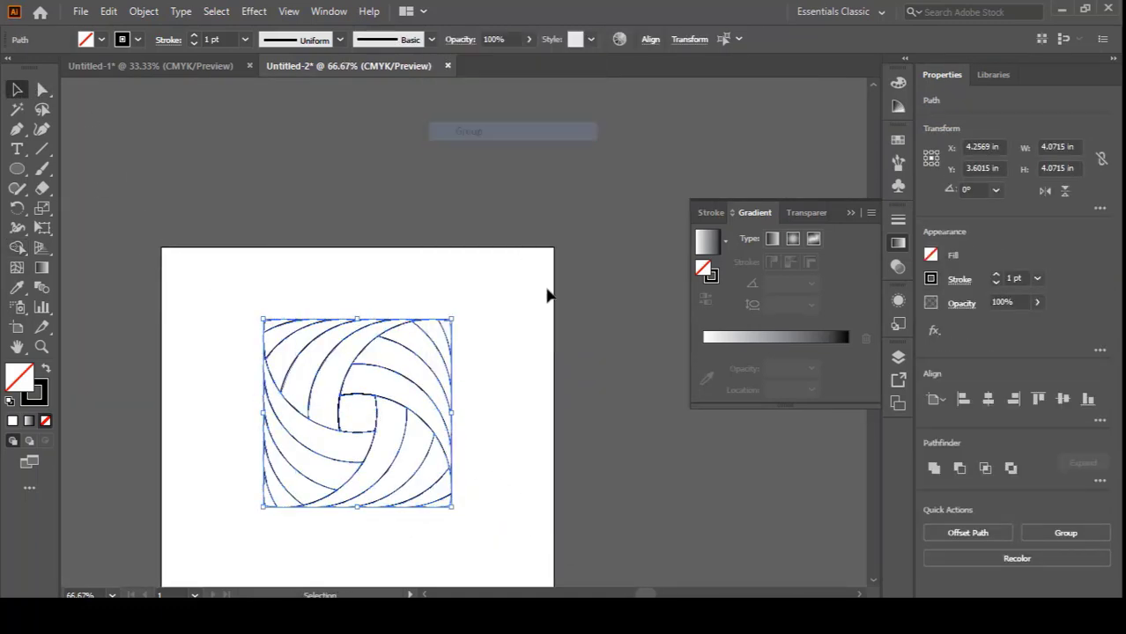
# Step: Duplicate the swirl group and place the copy to the right of the artboard
pyautogui.click(547, 295)
pyautogui.moveTo(377, 350); pyautogui.dragTo(665, 455)
pyautogui.click(627, 340)
pyautogui.click(381, 435)
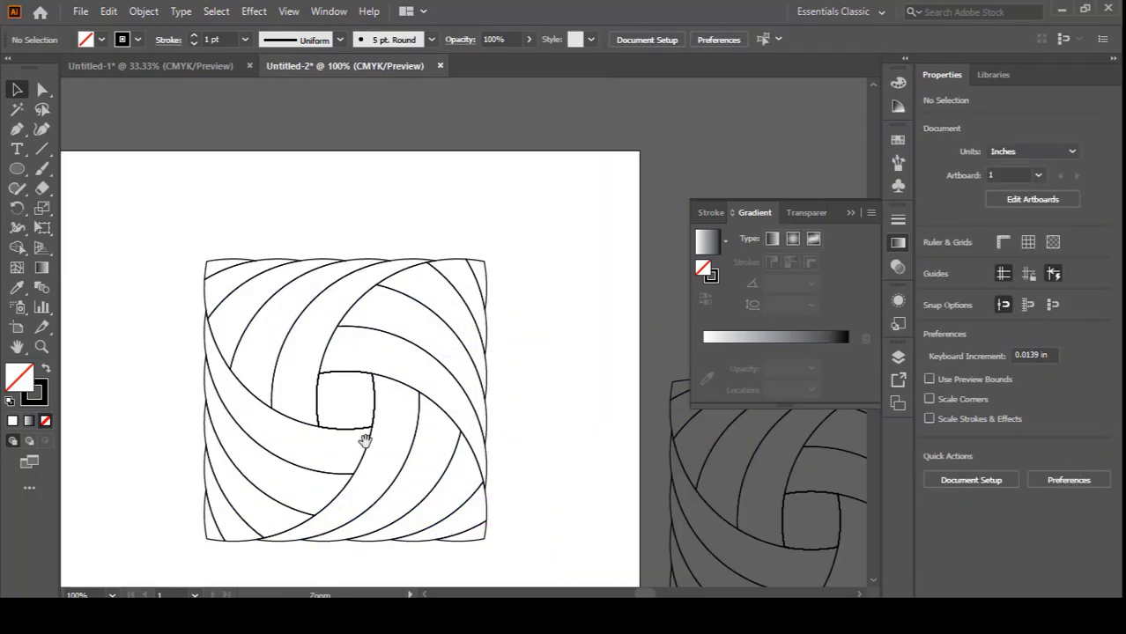
# Step: Fill the swirl group on the artboard with the white-to-black linear gradient swatch and set its stroke to none
pyautogui.click(342, 420)
pyautogui.keyDown('alt'); pyautogui.click(343, 420); pyautogui.keyUp('alt')
pyautogui.moveTo(171, 202); pyautogui.dragTo(515, 553)
pyautogui.click(138, 40)
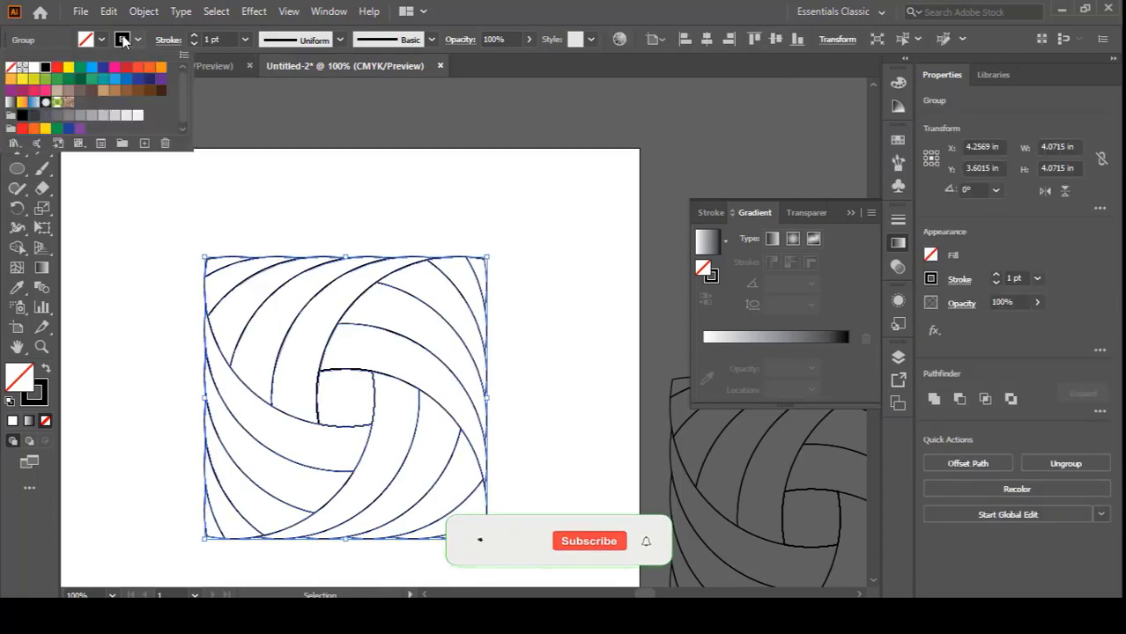
pyautogui.click(101, 39)
pyautogui.click(10, 103)
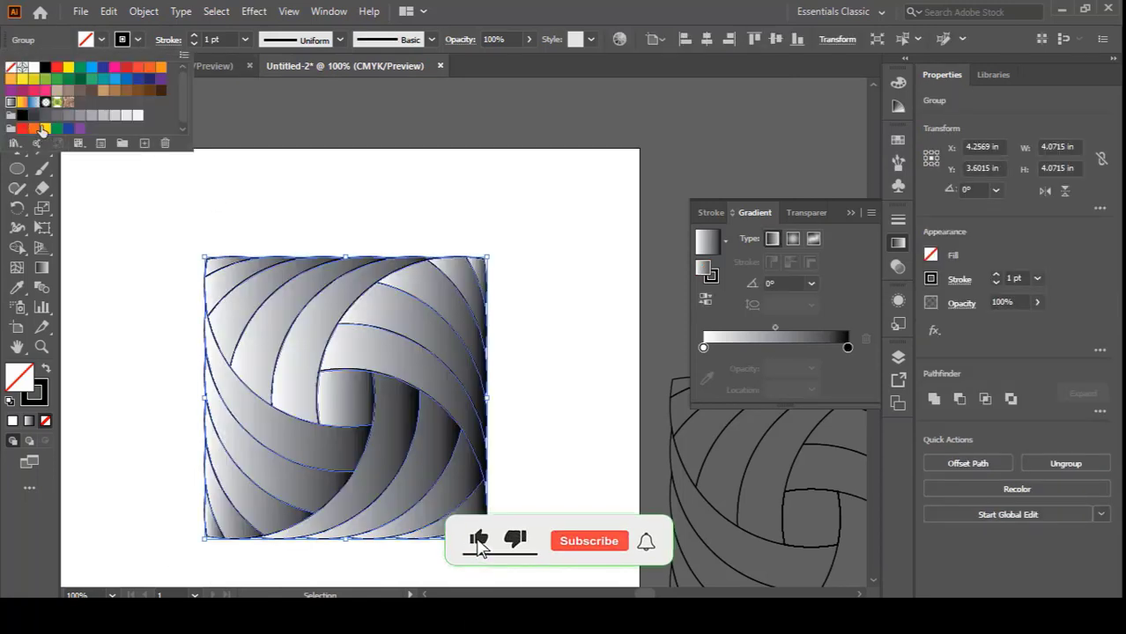
pyautogui.click(221, 306)
pyautogui.click(522, 353)
pyautogui.click(233, 309)
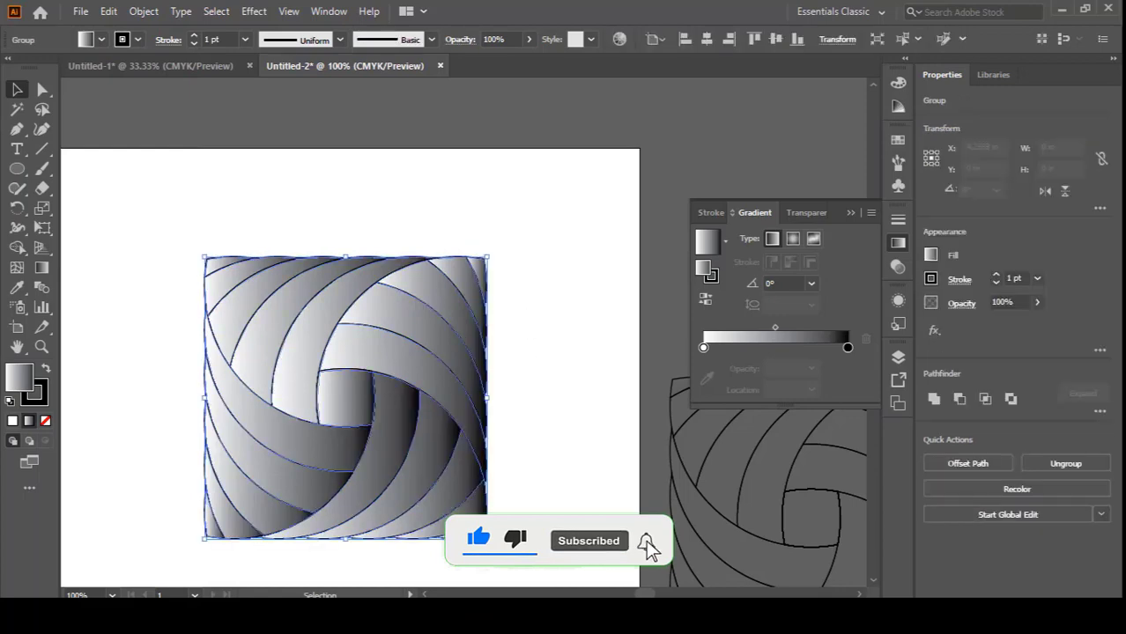
pyautogui.click(12, 67)
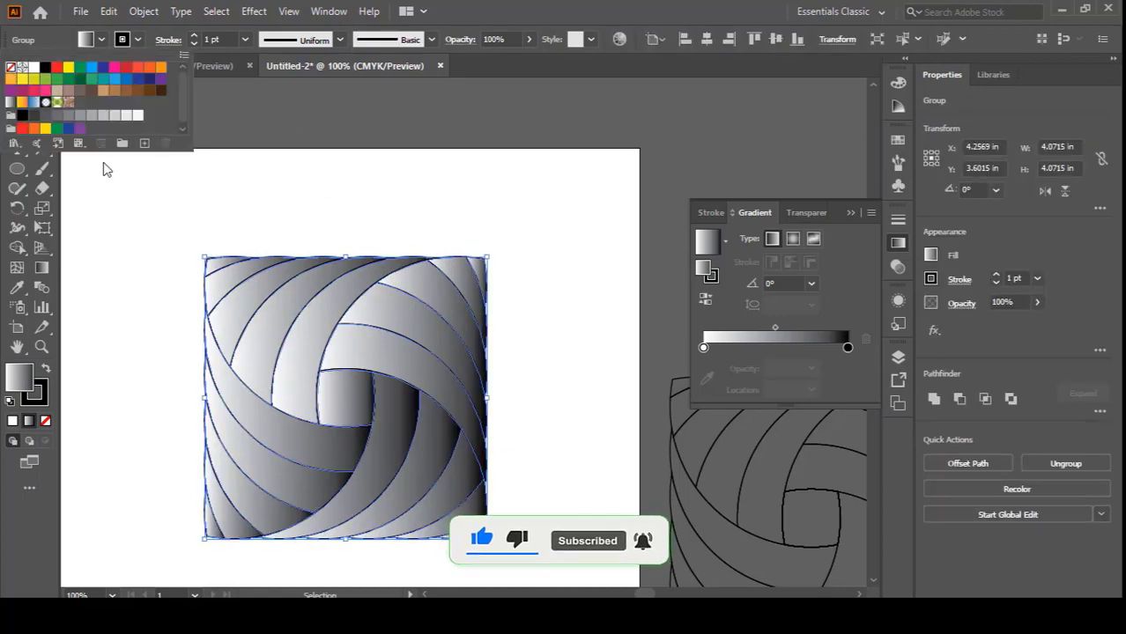
pyautogui.click(570, 370)
# Step: Remove the central square from the gradient-filled swirl with the Shape Builder tool and deselect the artwork
pyautogui.moveTo(136, 198); pyautogui.dragTo(490, 515)
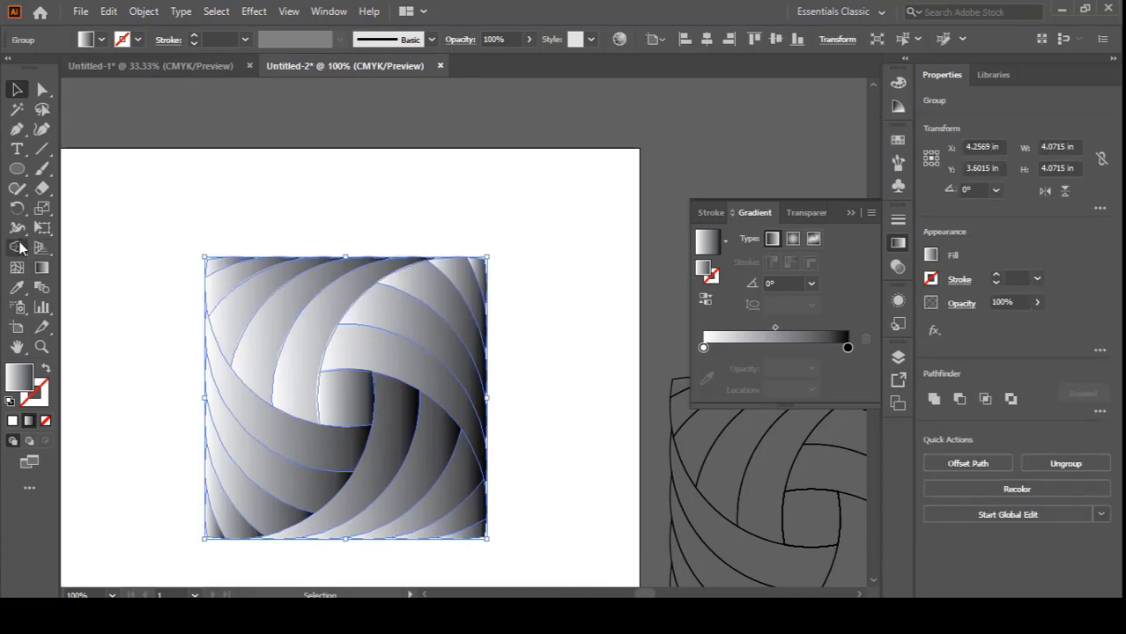
pyautogui.click(17, 248)
pyautogui.keyDown('alt'); pyautogui.click(342, 398); pyautogui.keyUp('alt')
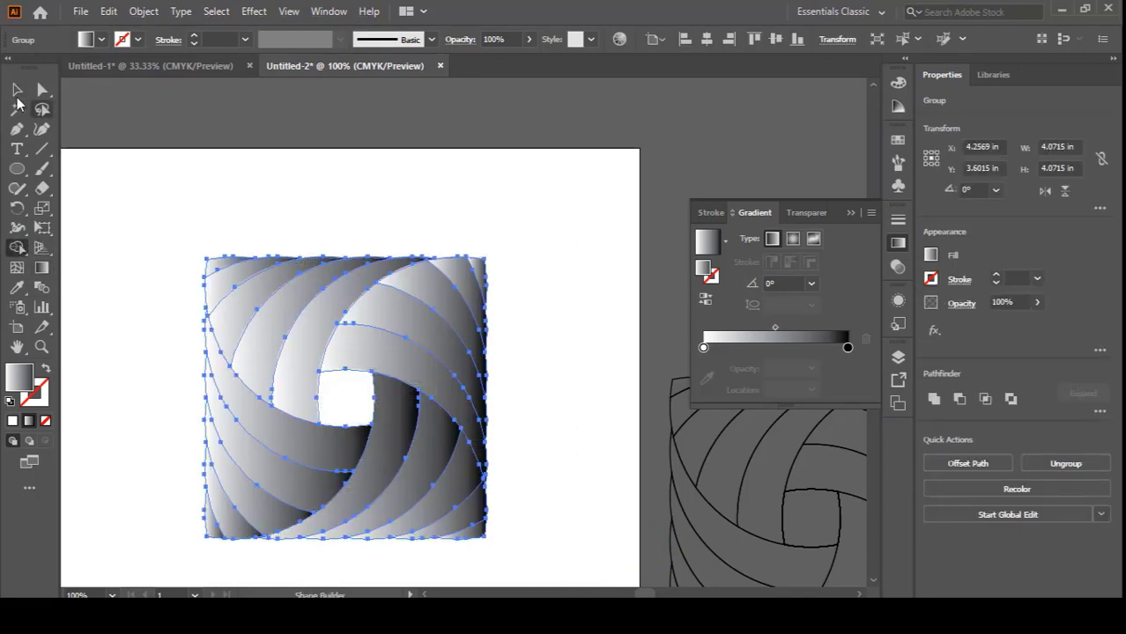
pyautogui.click(17, 89)
pyautogui.click(100, 100)
# Step: Copy the light-to-dark blue gradient square from Untitled-1 onto the Untitled-2 artboard, above the swirl
pyautogui.click(189, 64)
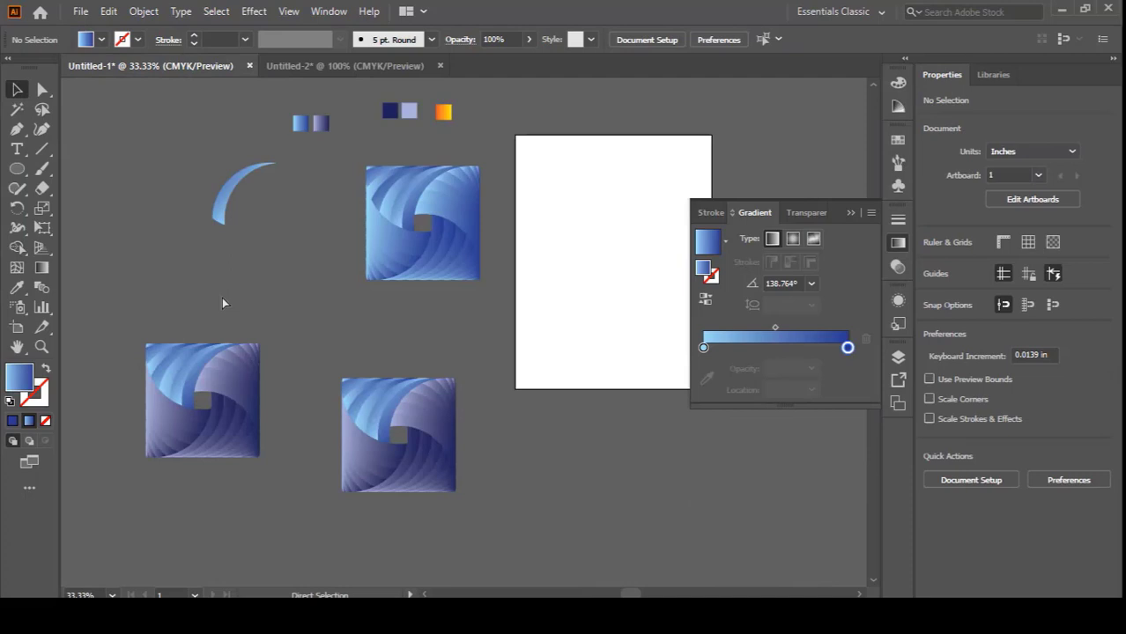
pyautogui.keyDown('ctrl'); pyautogui.click(269, 257); pyautogui.keyUp('ctrl')
pyautogui.moveTo(291, 194); pyautogui.dragTo(248, 371)
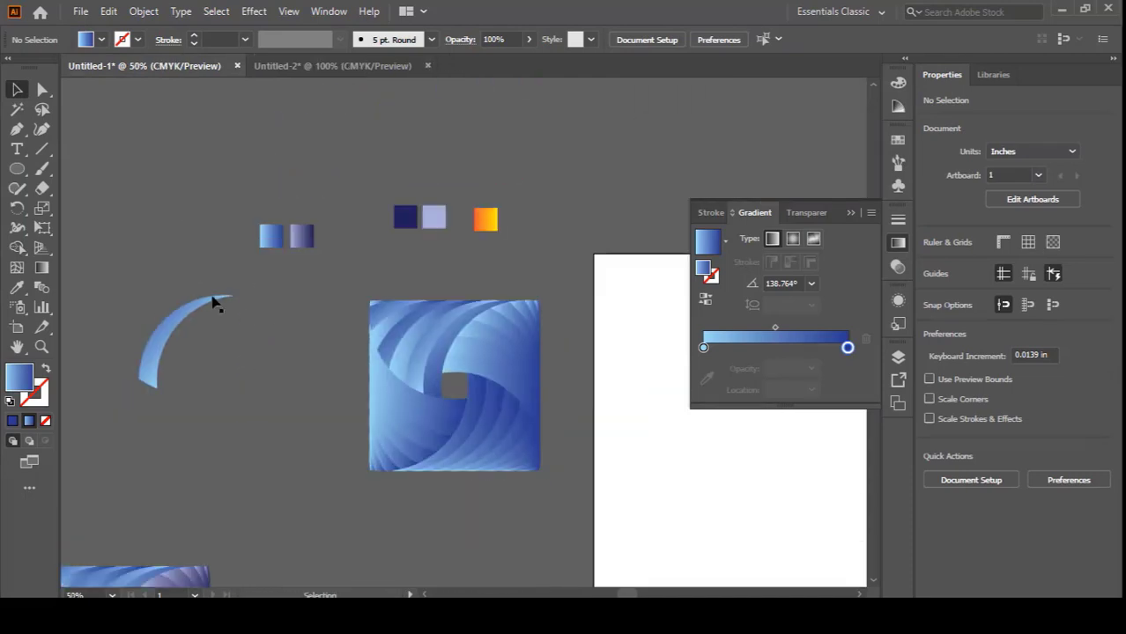
pyautogui.moveTo(275, 231); pyautogui.dragTo(161, 195)
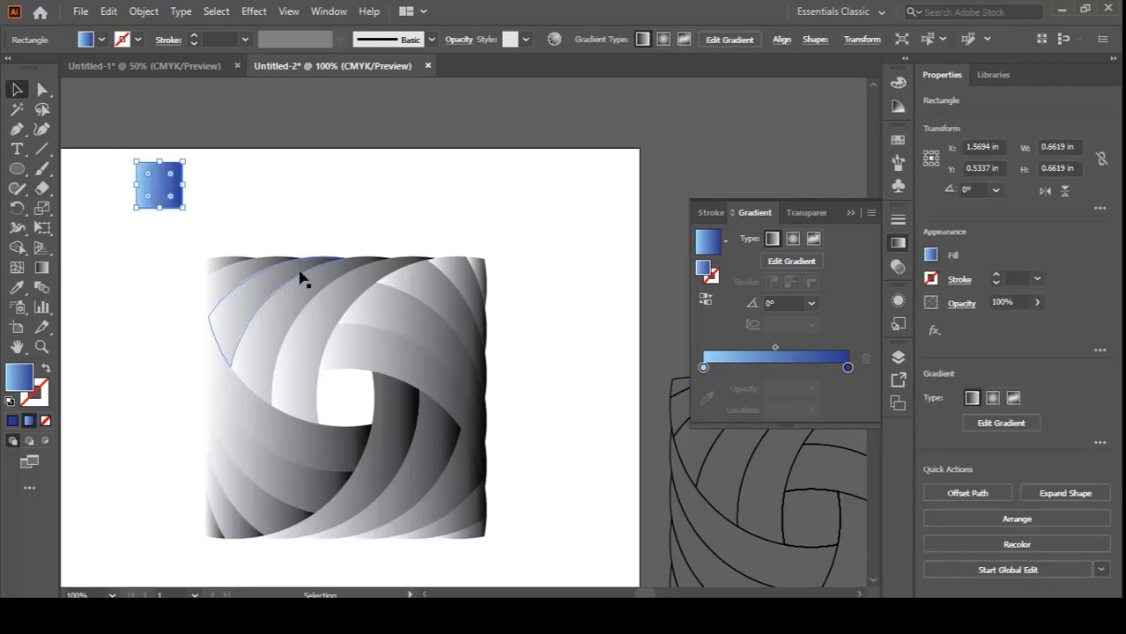
# Step: Copy the blue gradient blade from Untitled-1 into Untitled-2 and place it above the artboard
pyautogui.click(211, 64)
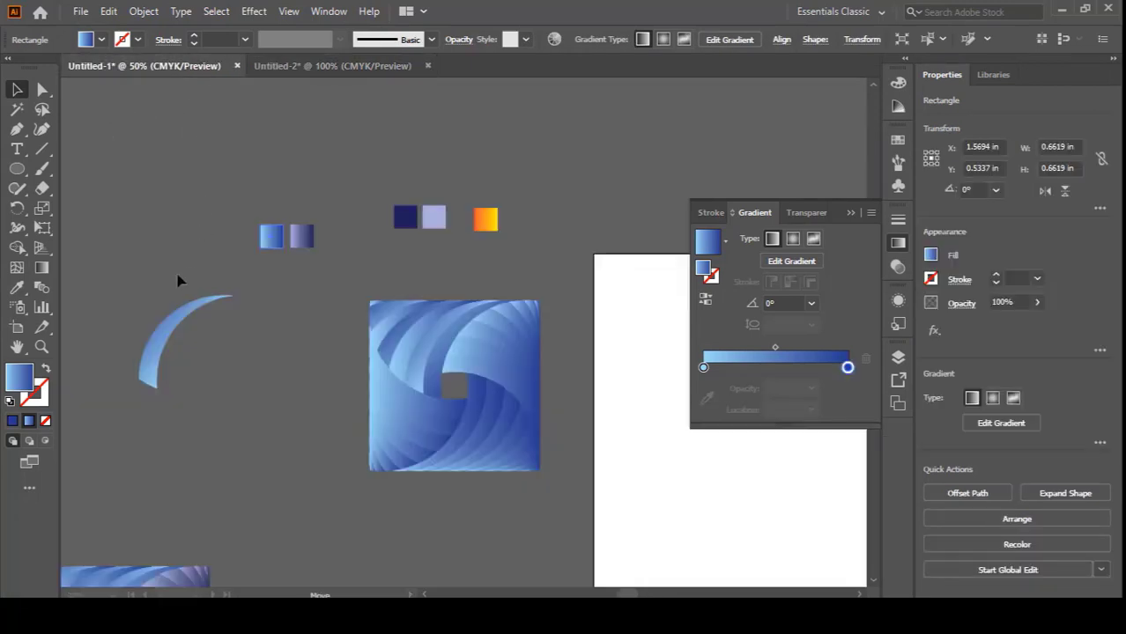
pyautogui.moveTo(204, 295); pyautogui.dragTo(518, 211)
pyautogui.click(518, 220)
pyautogui.keyDown('ctrl'); pyautogui.keyDown('alt'); pyautogui.click(521, 254); pyautogui.keyUp('alt'); pyautogui.keyUp('ctrl')
pyautogui.keyDown('ctrl'); pyautogui.keyDown('alt'); pyautogui.click(522, 254); pyautogui.keyUp('alt'); pyautogui.keyUp('ctrl')
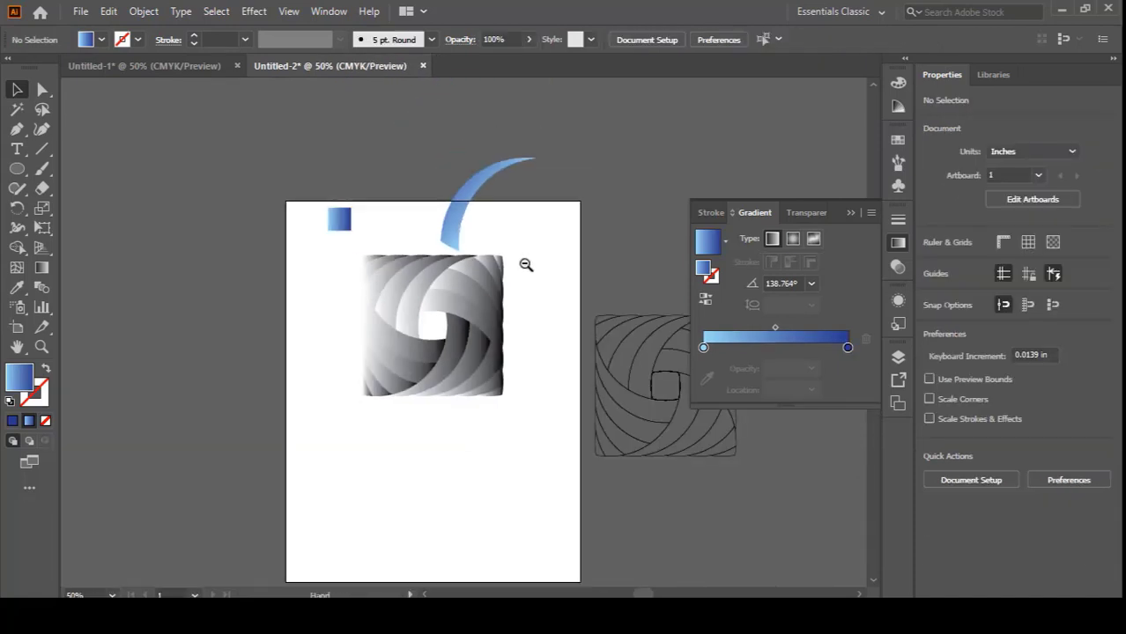
pyautogui.moveTo(523, 261); pyautogui.dragTo(392, 258)
pyautogui.moveTo(322, 187); pyautogui.dragTo(277, 115)
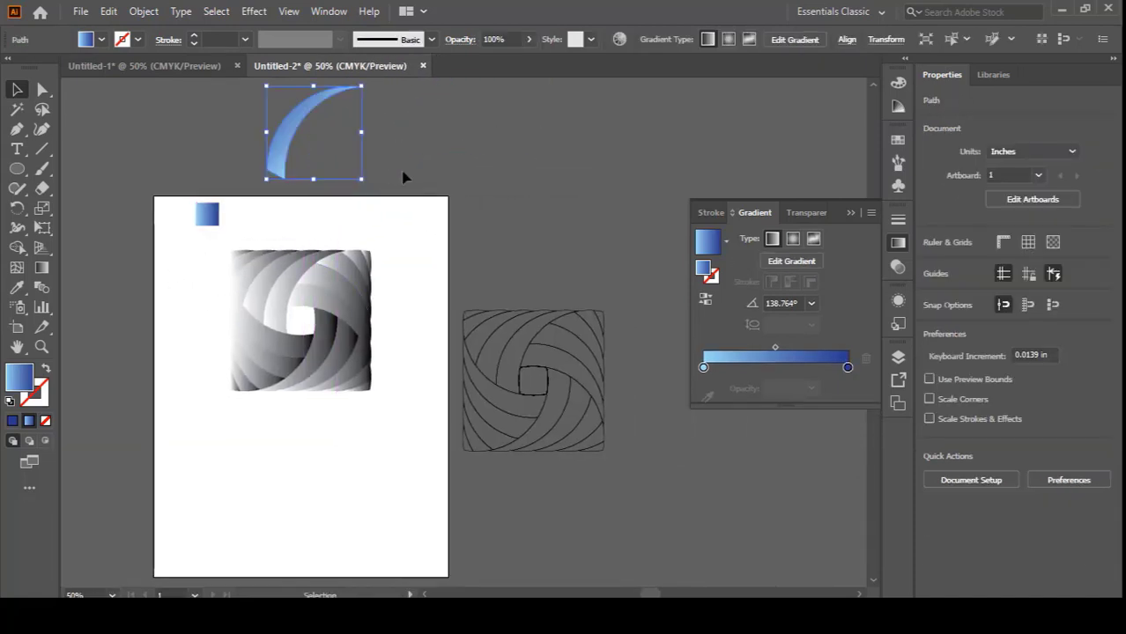
# Step: Apply the sample artwork's light-to-dark blue gradient to the whole swirl group with the Eyedropper tool, and deselect it
pyautogui.click(201, 264)
pyautogui.moveTo(205, 238); pyautogui.dragTo(413, 460)
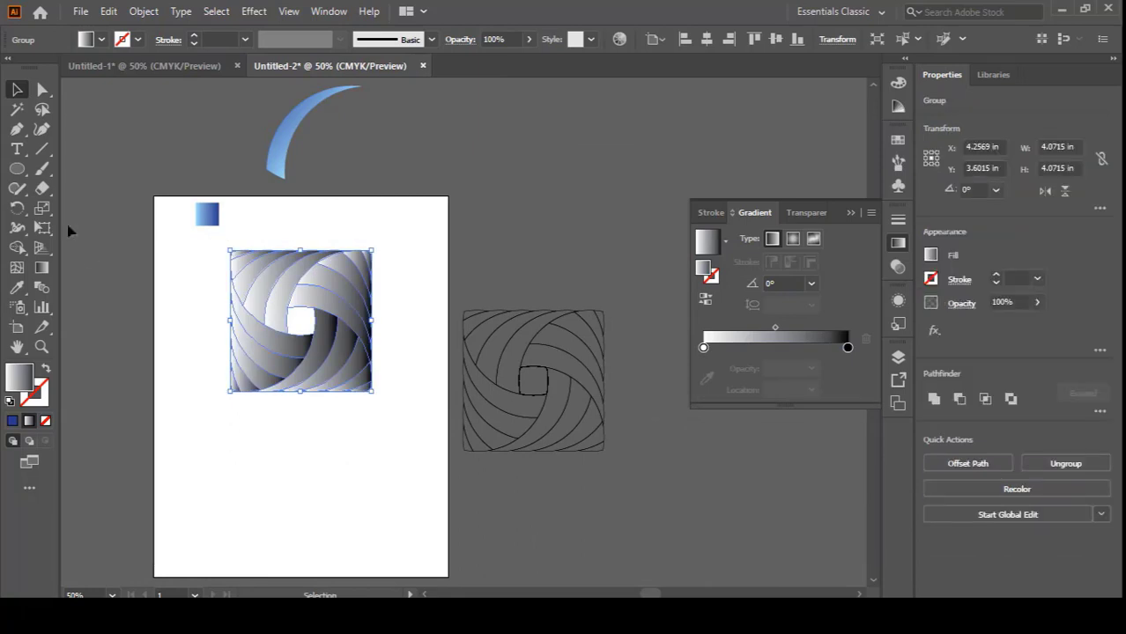
pyautogui.click(17, 288)
pyautogui.click(280, 148)
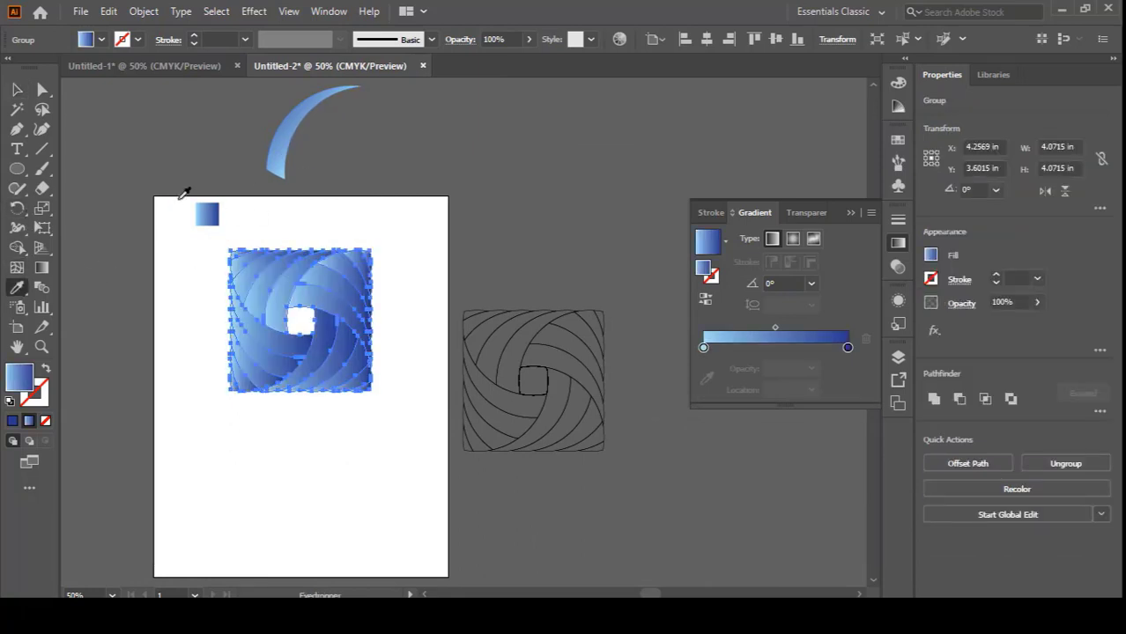
pyautogui.click(17, 89)
pyautogui.click(145, 111)
pyautogui.scroll(2, 349, 324)
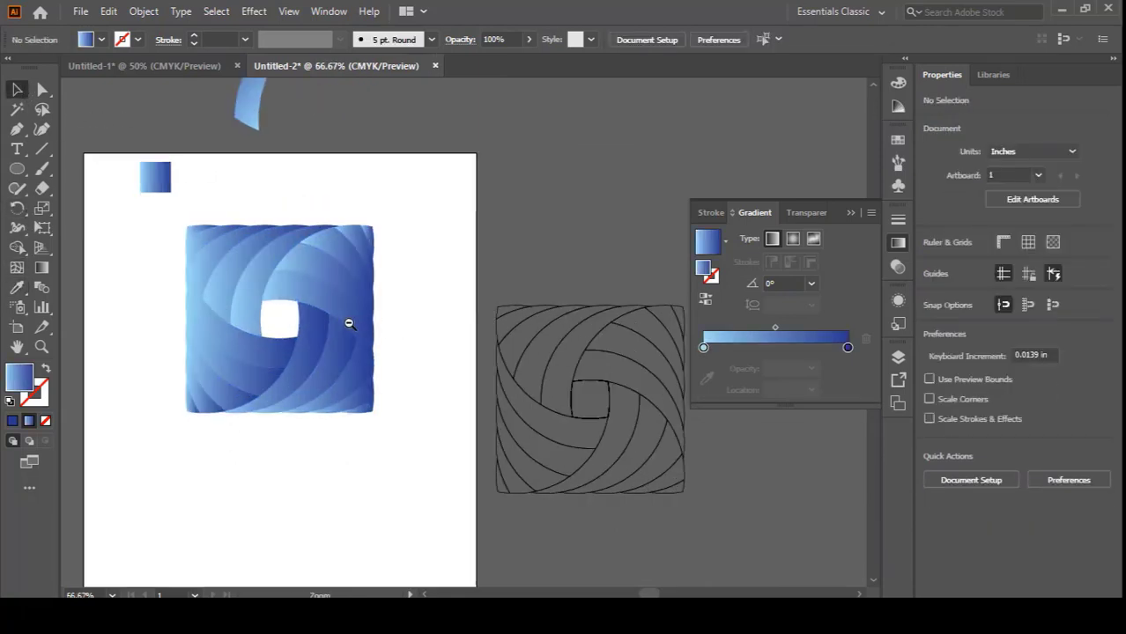